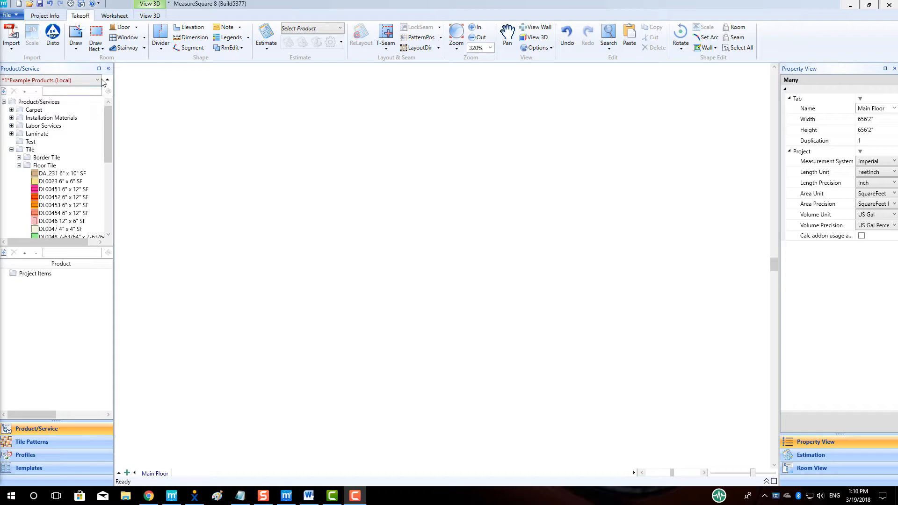
- Draw a rectangular room 10' wide by 10' long on the Main Floor
left_click(99, 46)
left_click(117, 68)
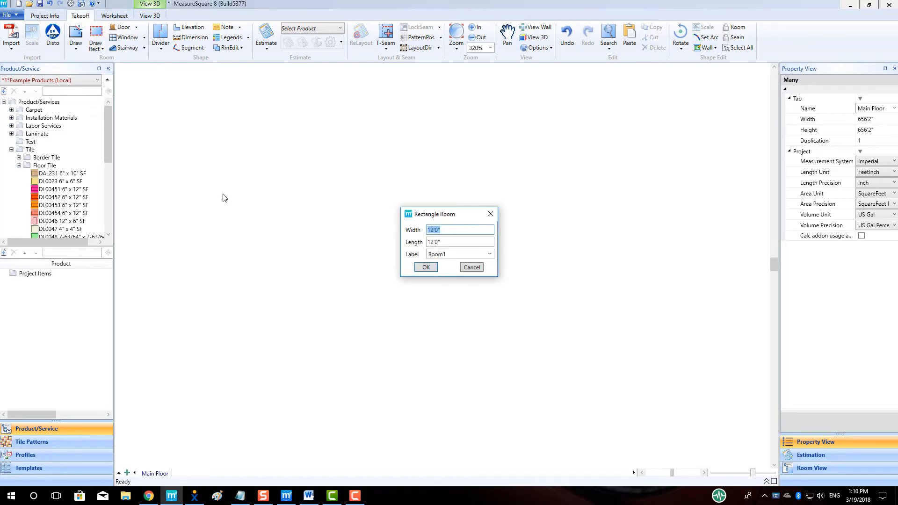
type("10")
key("Tab")
type("10")
left_click(426, 267)
left_click(243, 152)
- Copy the square room and paste three copies to form a two-by-two grid of rooms
left_click(322, 256)
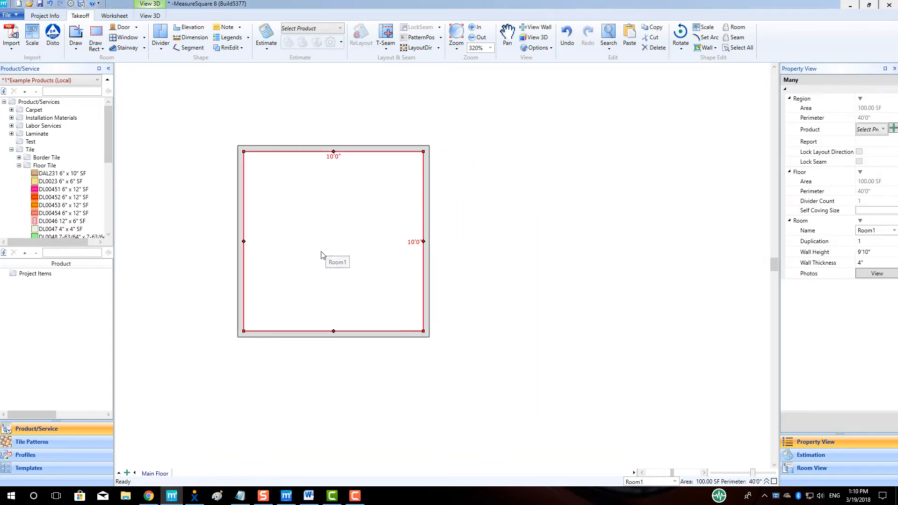
right_click(321, 253)
left_click(365, 259)
right_click(464, 261)
left_click(480, 268)
left_click(544, 249)
right_click(269, 405)
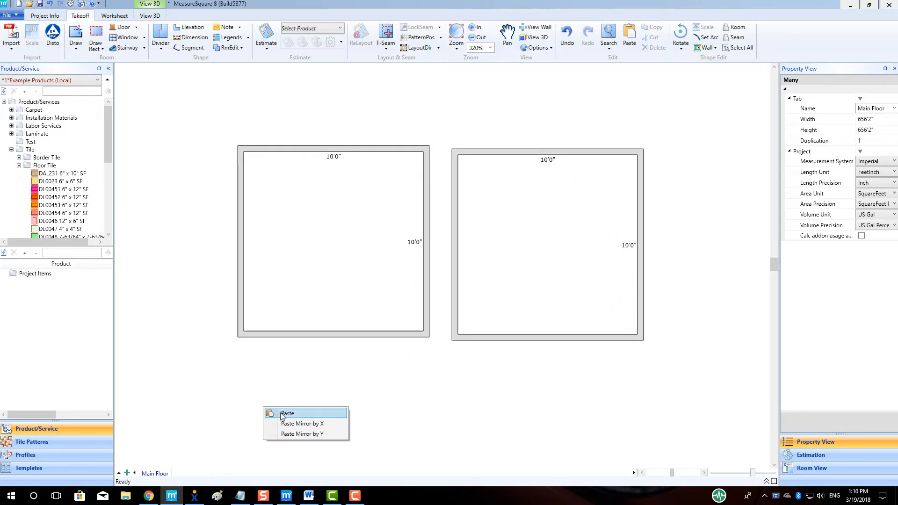
left_click(286, 414)
left_click(323, 450)
right_click(501, 401)
left_click(519, 412)
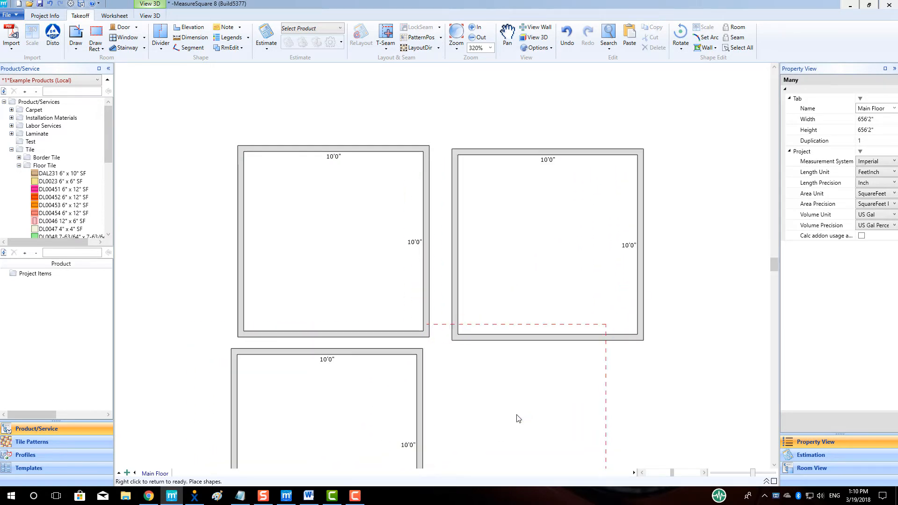
left_click(543, 443)
- Assign the 12" x 12" tile CT1 to the upper-left room and CT2 to the upper-right room
left_click_drag(109, 142, 111, 200)
middle_click_drag(213, 283, 219, 215)
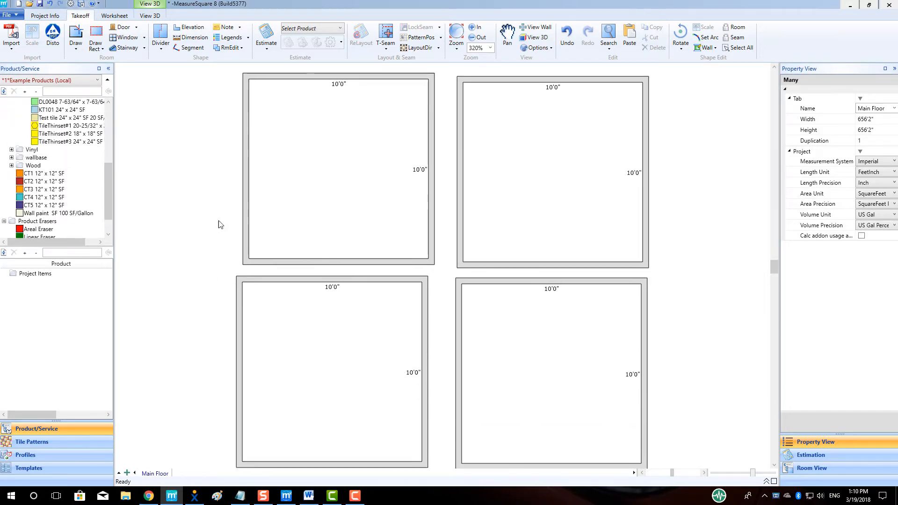
left_click(44, 173)
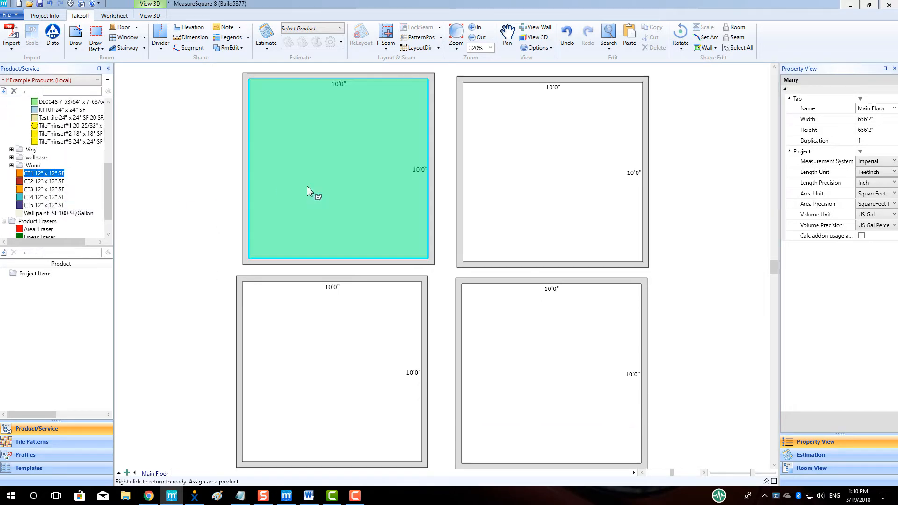
left_click(283, 196)
left_click(43, 181)
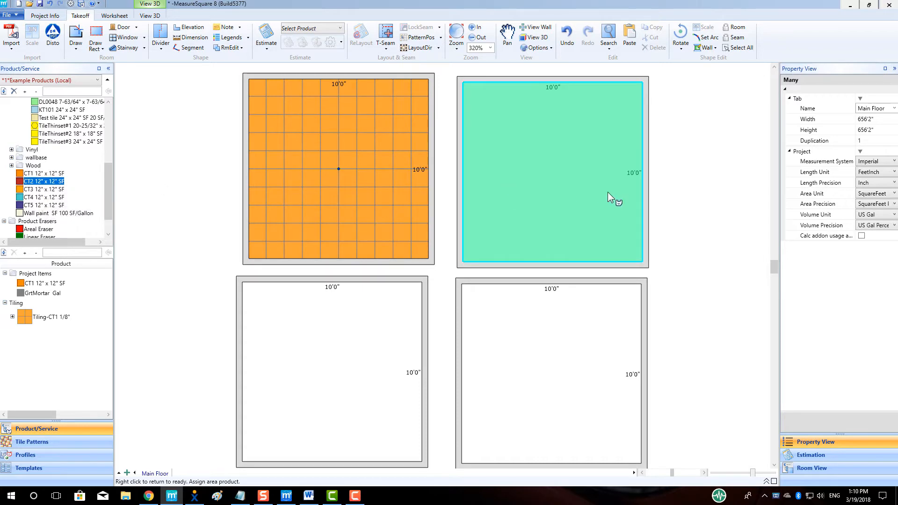
left_click(549, 202)
- Assign tile CT4 to the lower-left room and CT5 to the lower-right room, then end product assignment
left_click(42, 197)
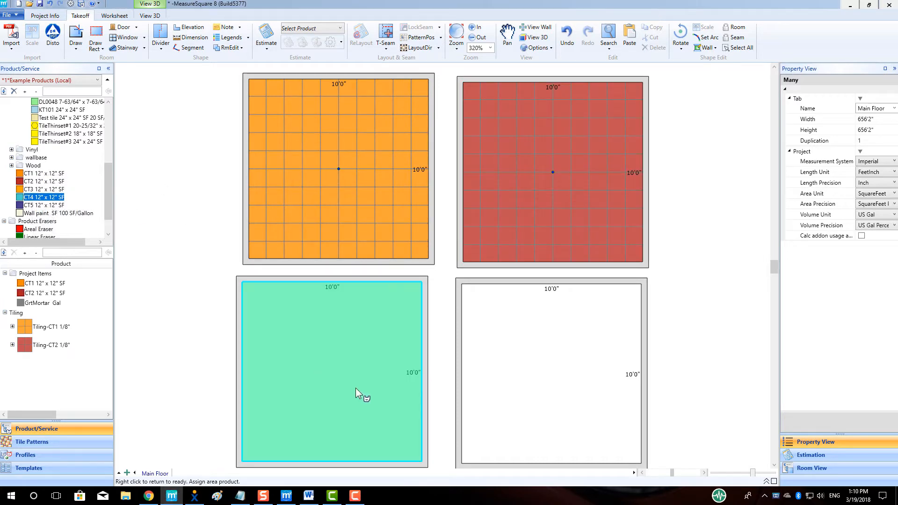
left_click(332, 383)
left_click(44, 204)
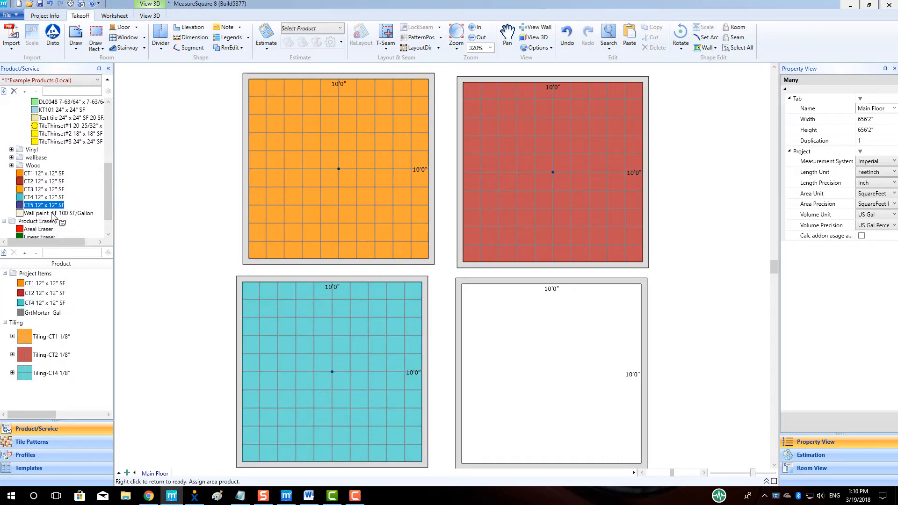
left_click(501, 372)
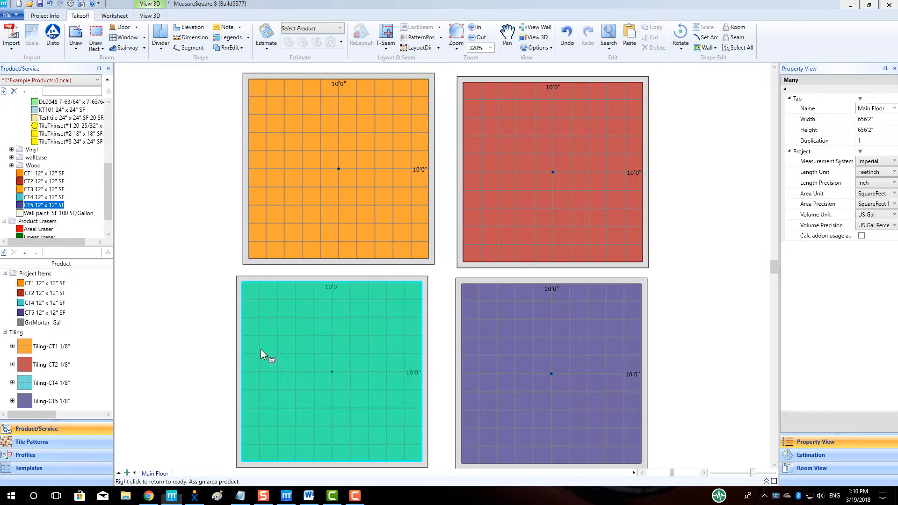
right_click(170, 317)
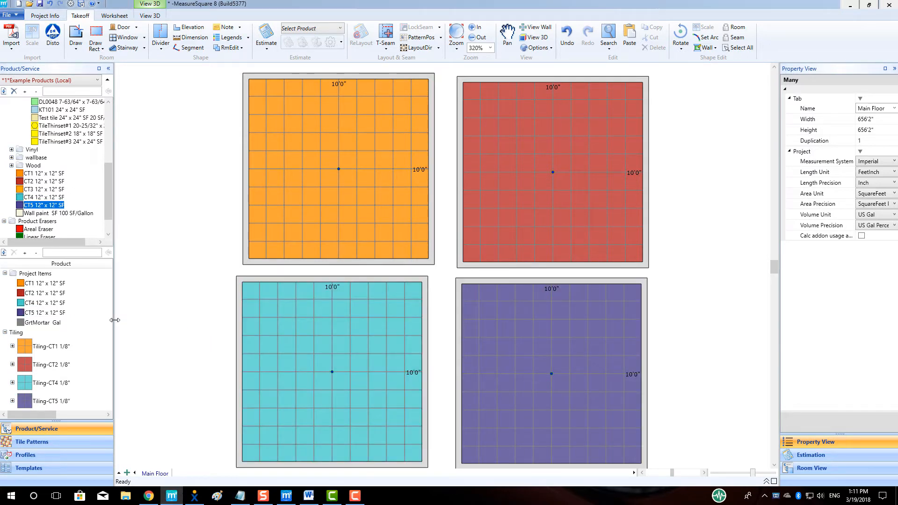
- Reveal the usage column of the project items and check the calculation details of tiles CT1 and CT2
left_click_drag(115, 320, 157, 323)
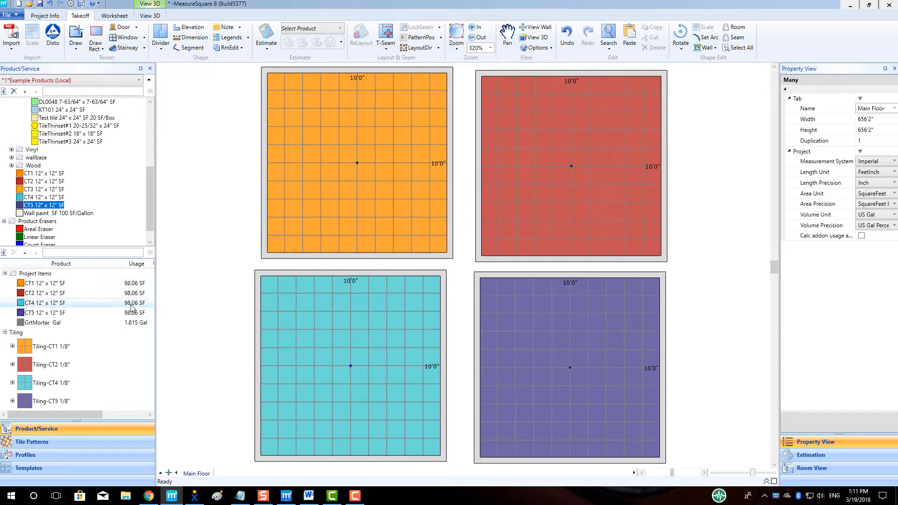
right_click(47, 283)
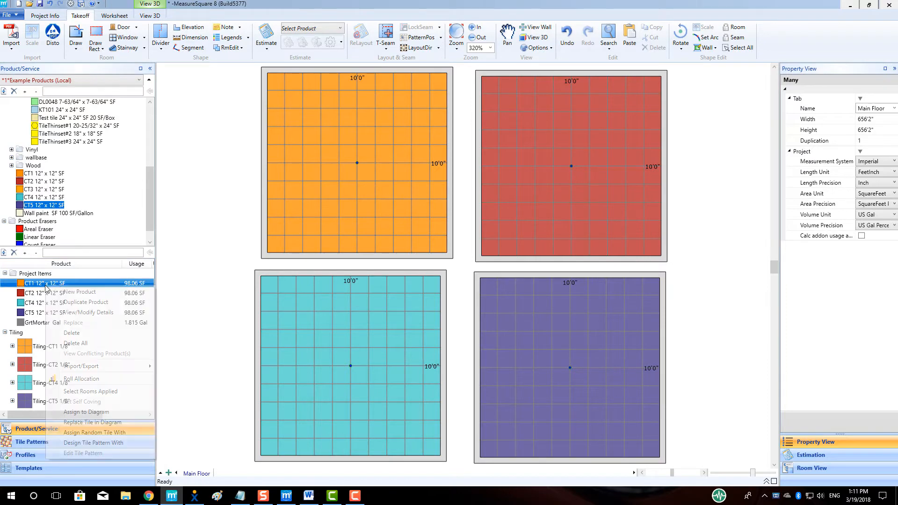
left_click(119, 312)
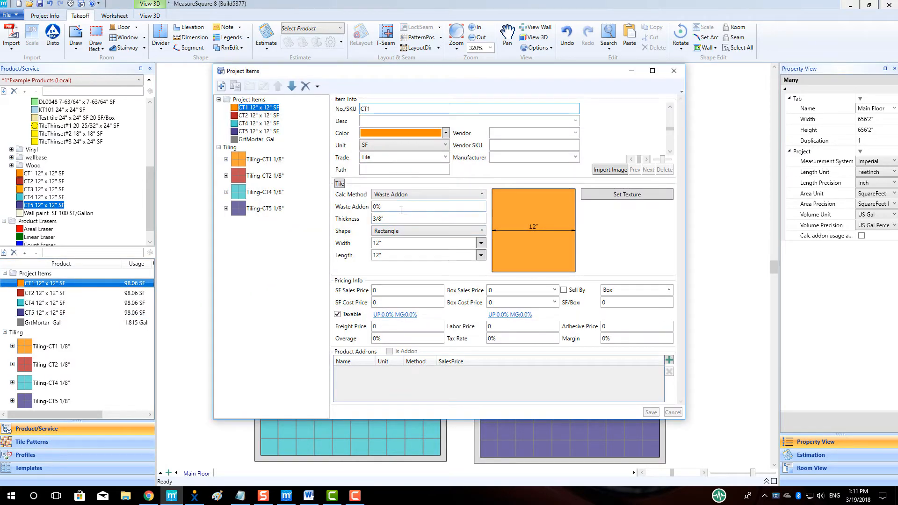
left_click(673, 71)
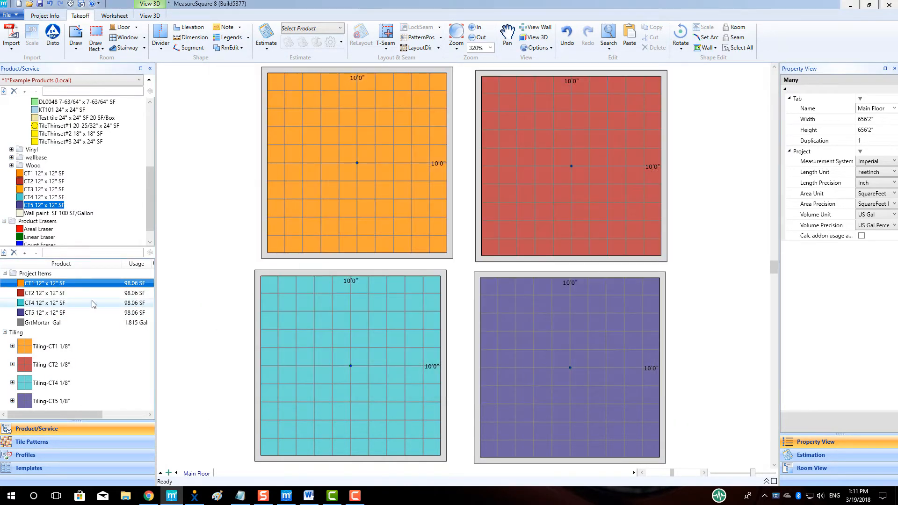
right_click(73, 293)
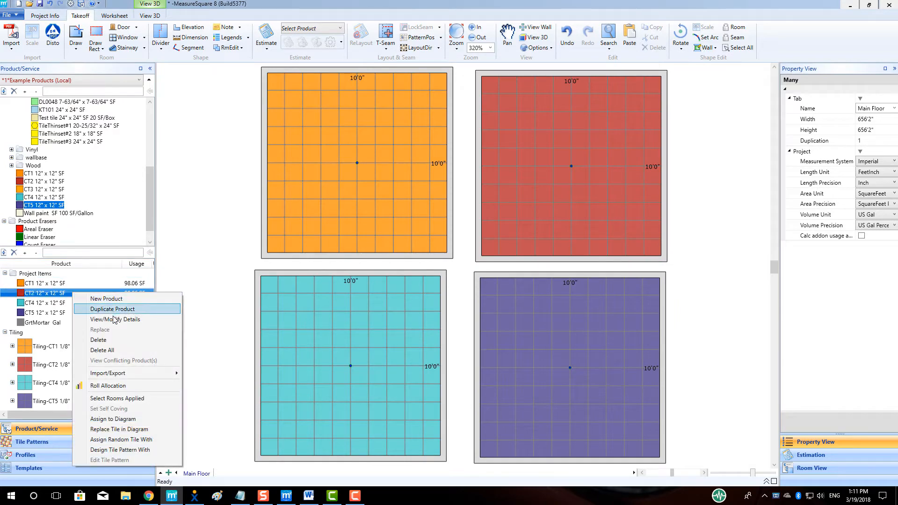
left_click(115, 320)
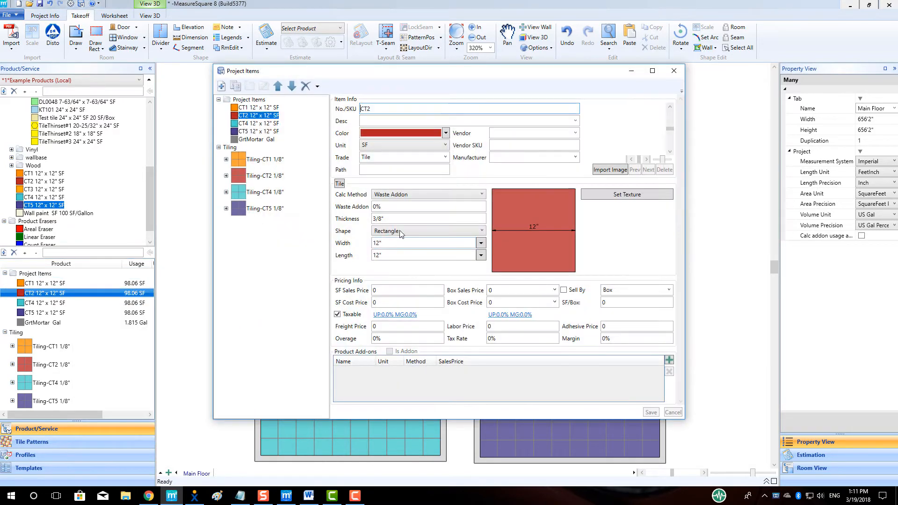
left_click(674, 71)
- Check the calculation method and waste addon in the details of project tiles CT4 and CT5
left_click(58, 303)
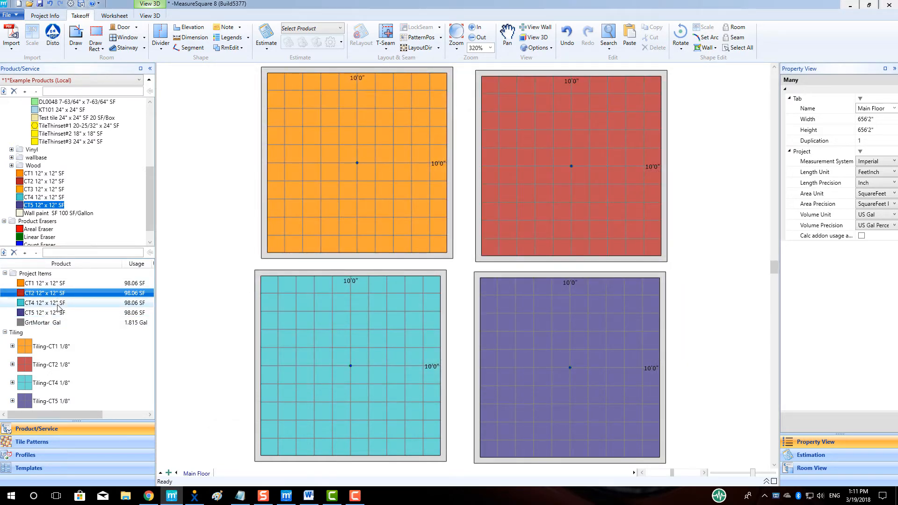
right_click(58, 303)
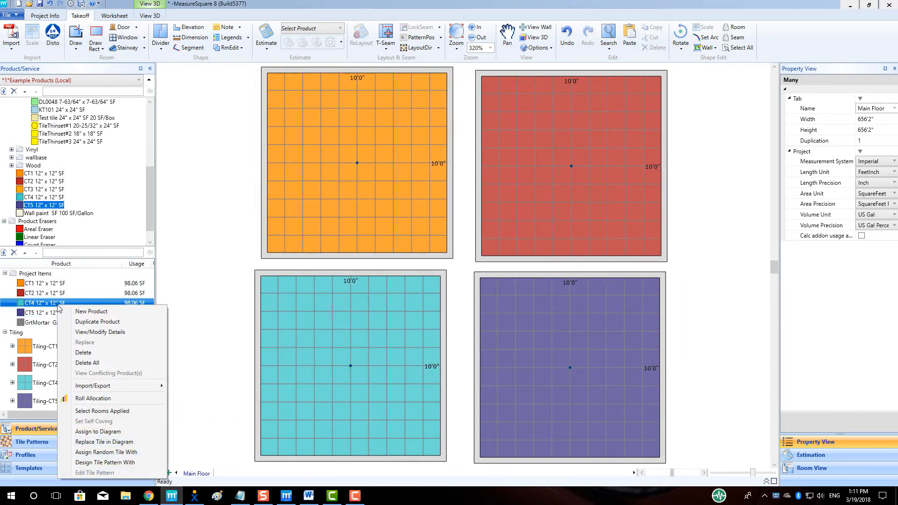
left_click(95, 332)
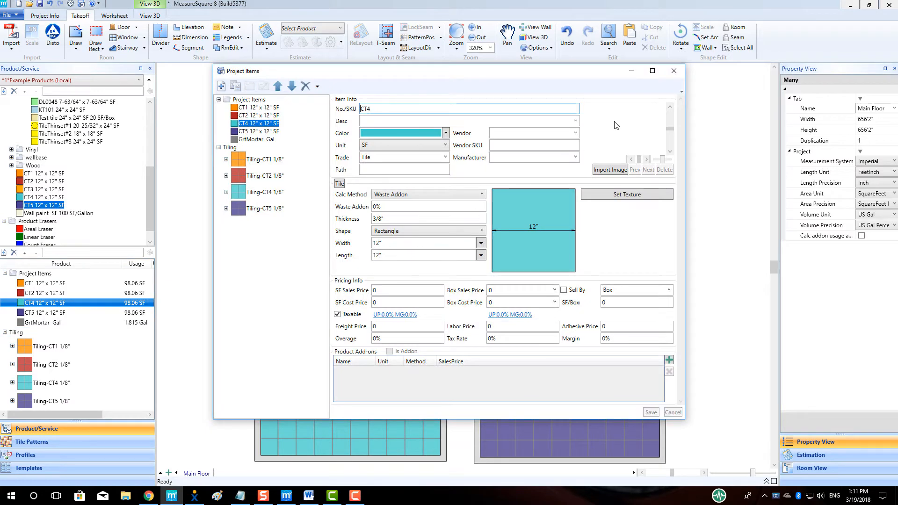
left_click(673, 70)
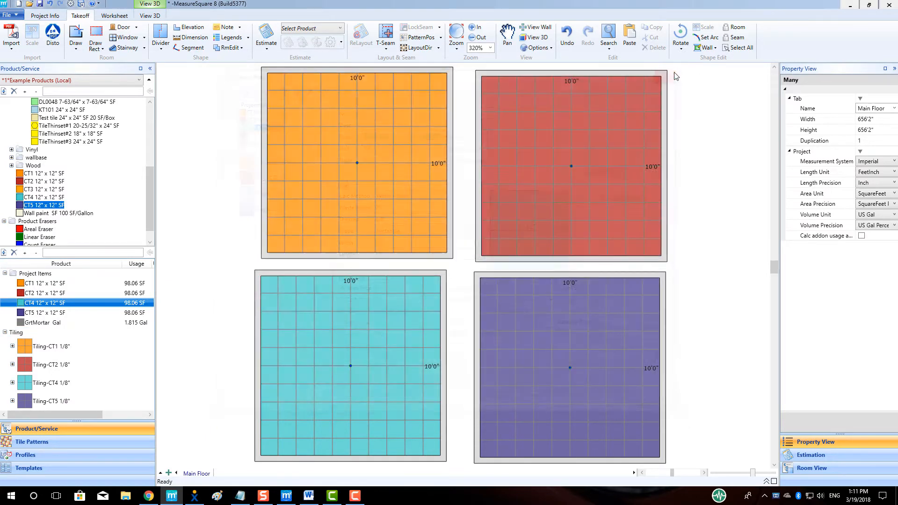
left_click(40, 313)
right_click(40, 312)
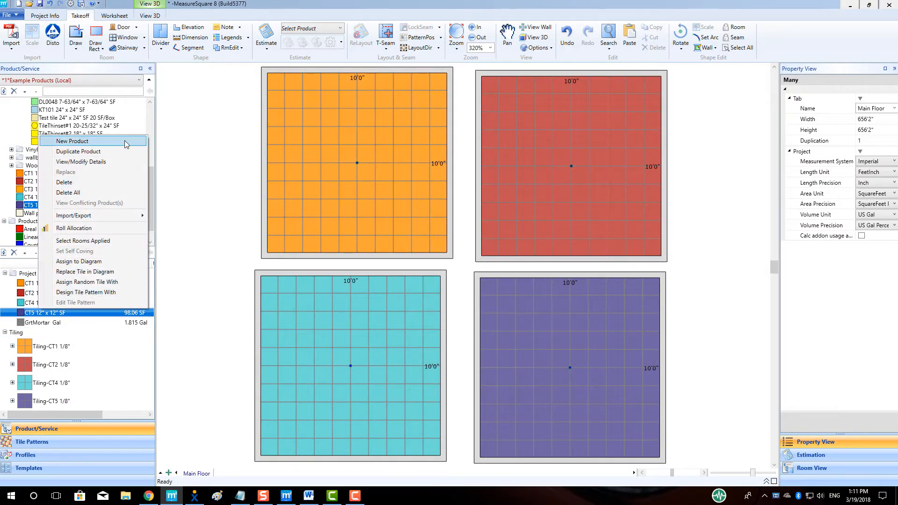
left_click(118, 163)
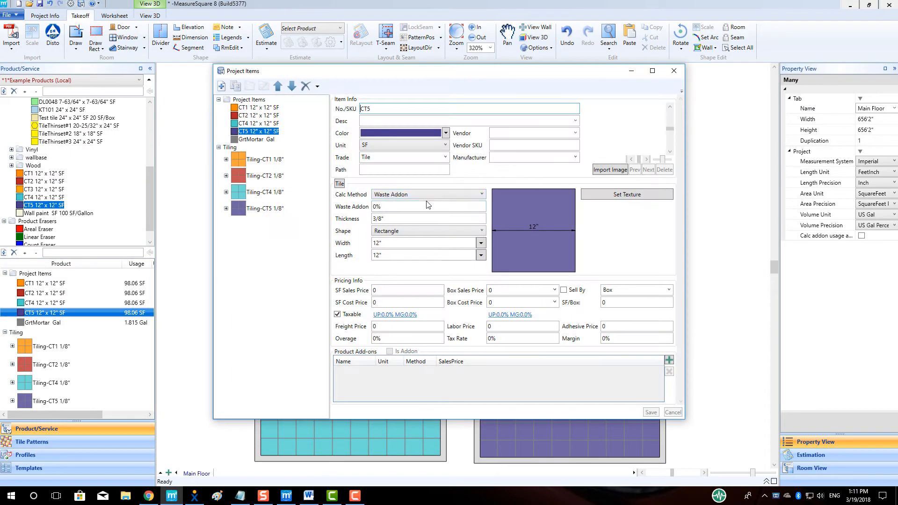
left_click(674, 71)
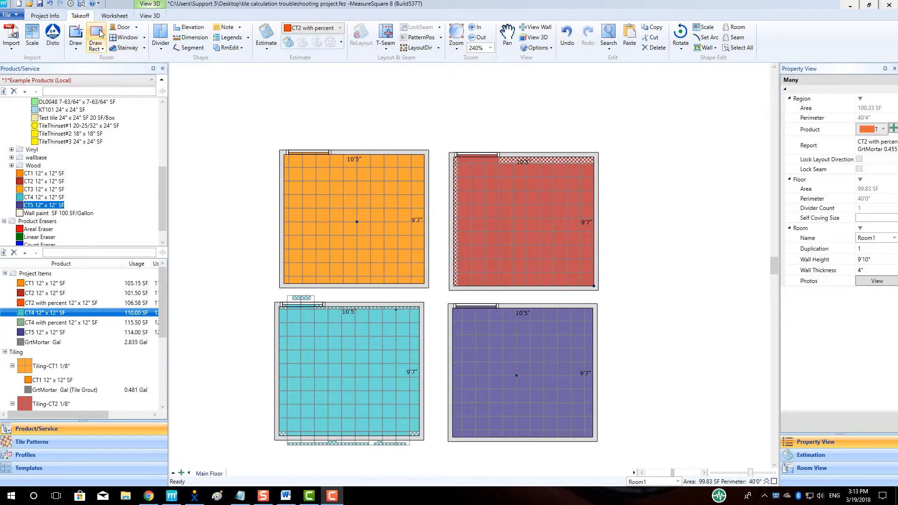
- Set the default tile grout width to 0" in the system's estimating settings and save it
left_click(70, 4)
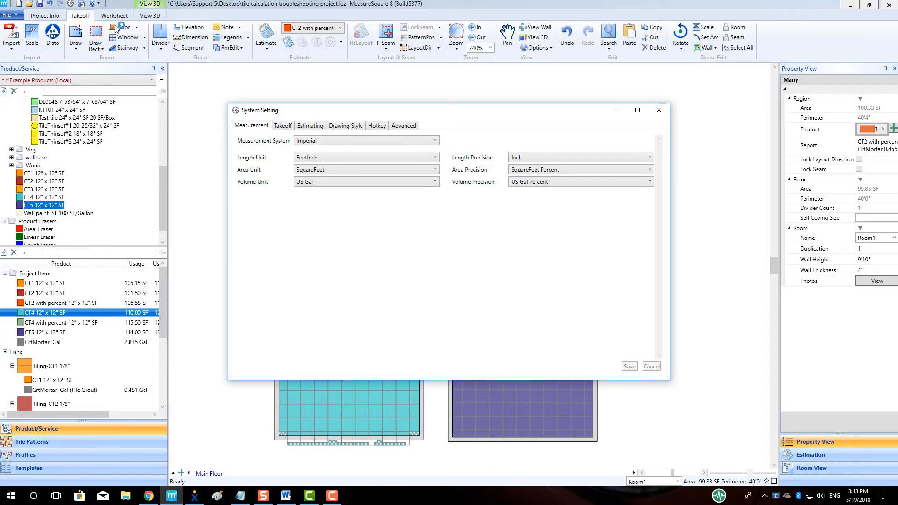
left_click(308, 126)
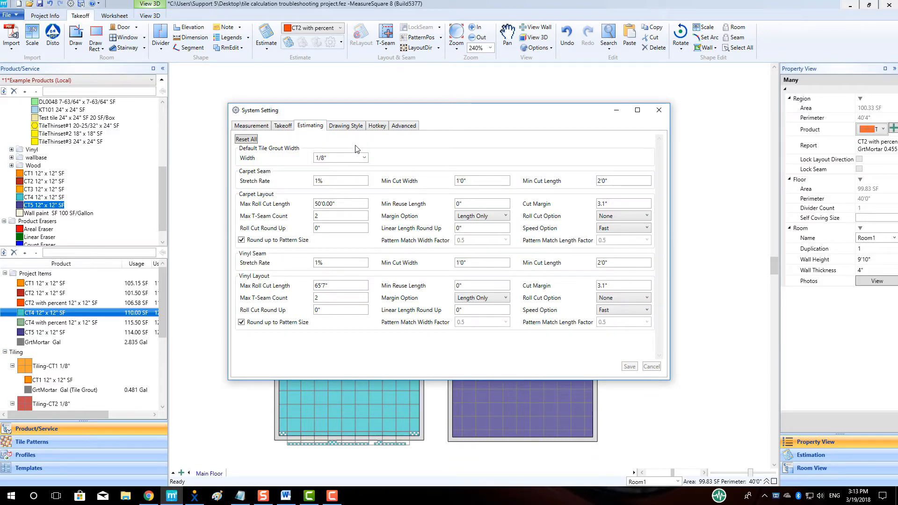
left_click(364, 158)
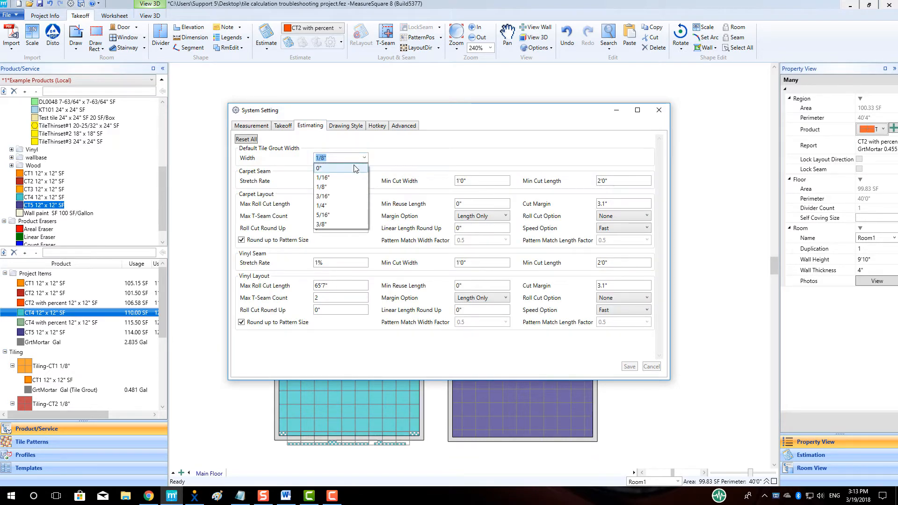
left_click(350, 169)
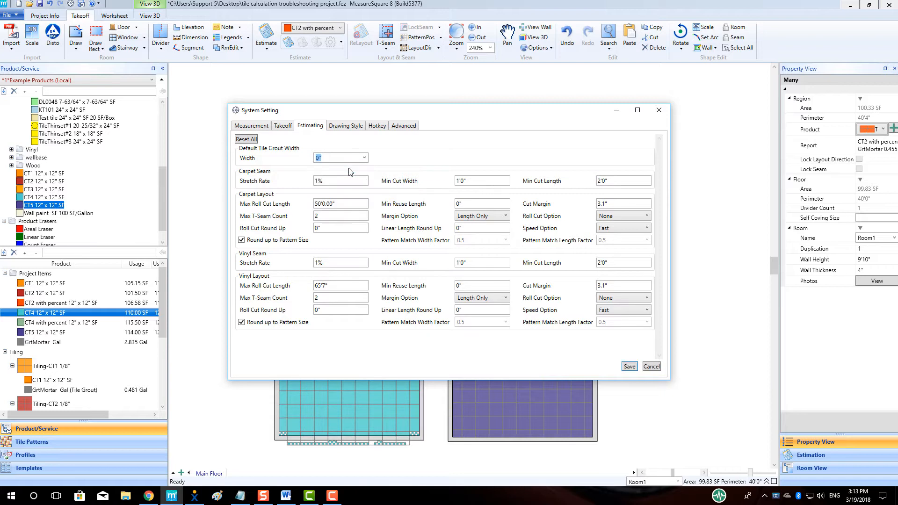
left_click(629, 367)
left_click(659, 111)
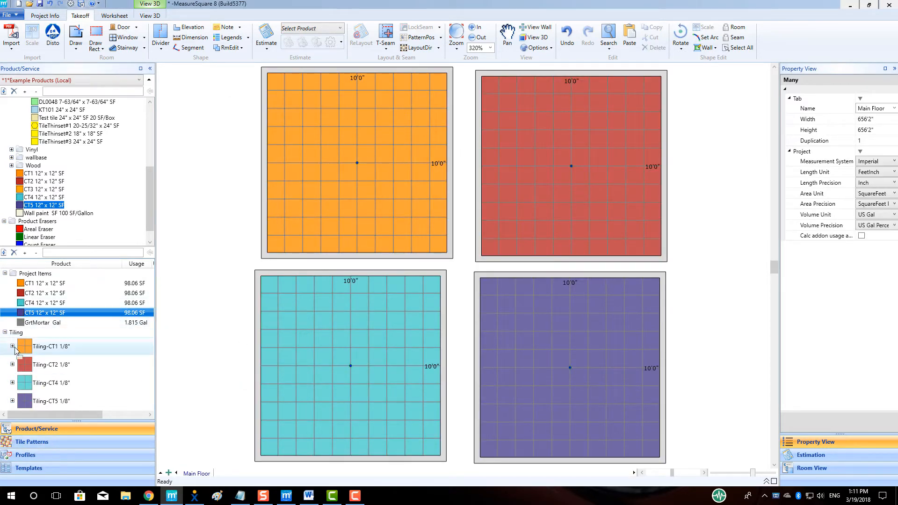
- Set the grout width of the Tiling-CT1 pattern to 0" and save the change
left_click(13, 347)
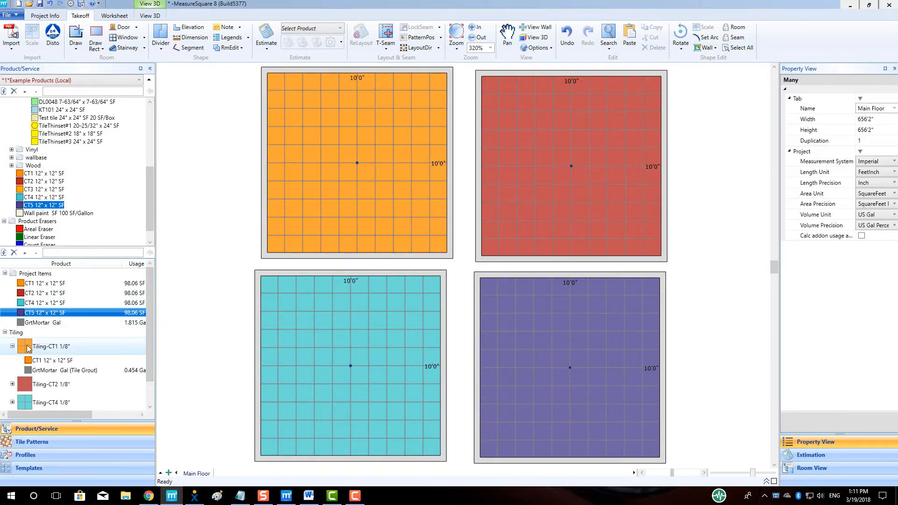
scroll(28, 348, "down", 1)
left_click(32, 327)
right_click(32, 328)
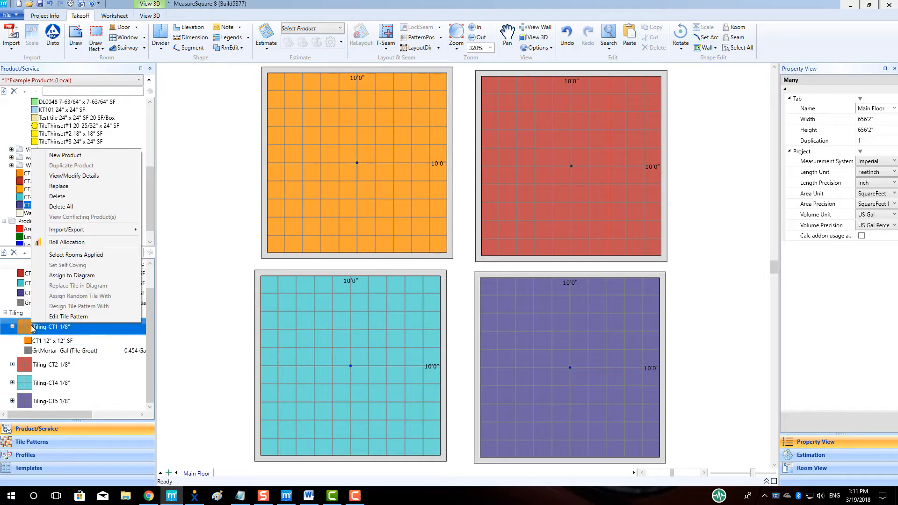
left_click(91, 176)
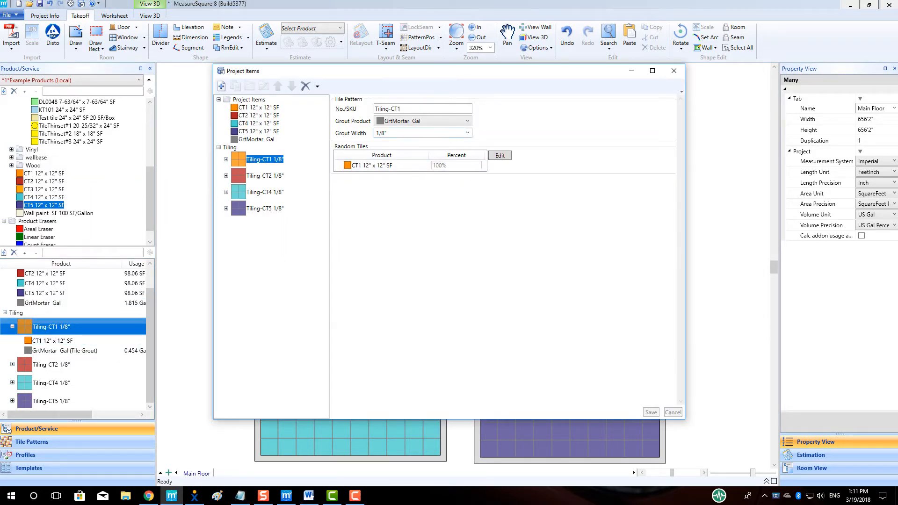
left_click(194, 496)
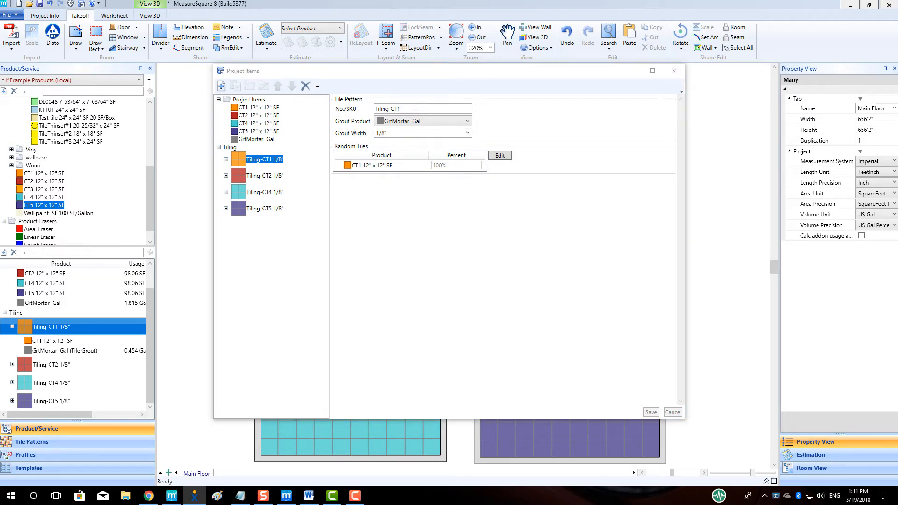
left_click(468, 134)
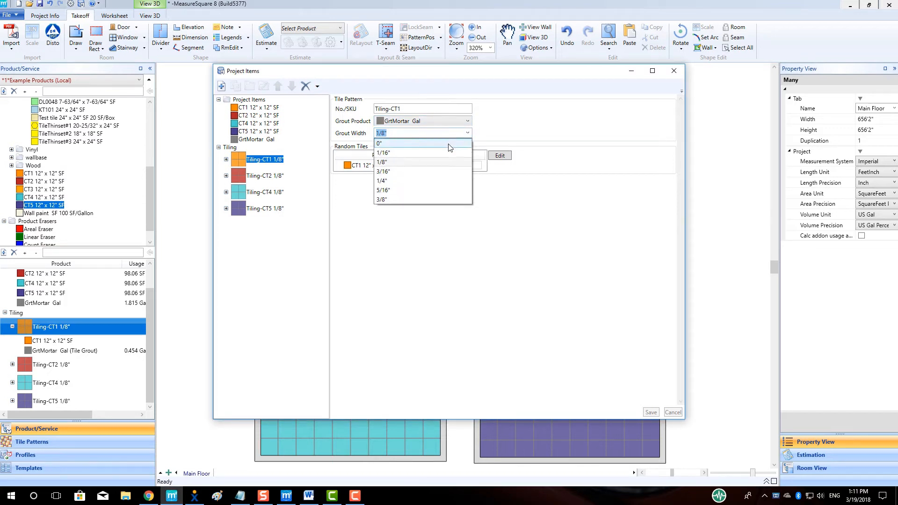
left_click(450, 143)
left_click(651, 412)
- Set the grout width of the Tiling-CT2 and Tiling-CT4 patterns to 0", saving each change
left_click(265, 176)
left_click(468, 134)
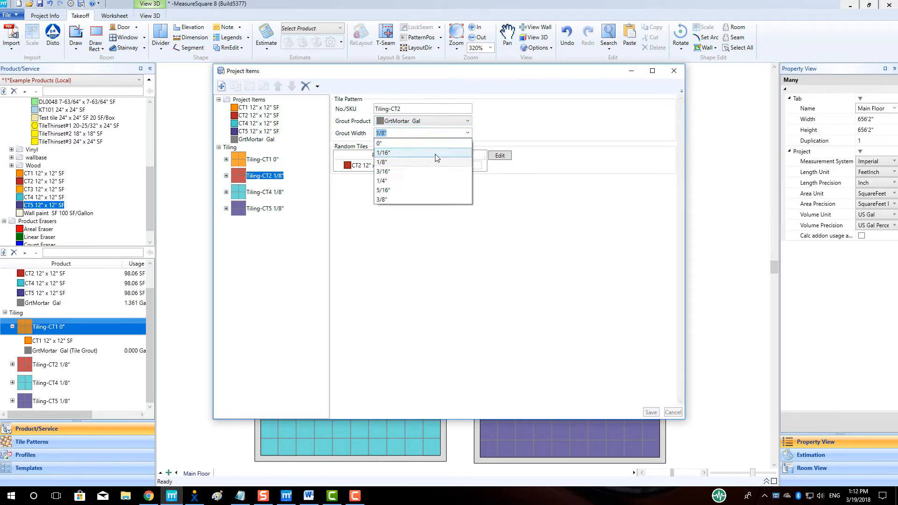
left_click(380, 144)
left_click(651, 412)
left_click(265, 192)
left_click(468, 133)
left_click(380, 143)
left_click(651, 412)
- Set the grout width of the Tiling-CT5 pattern to 0", save it, and widen the project items list to show the full usage column
left_click(276, 209)
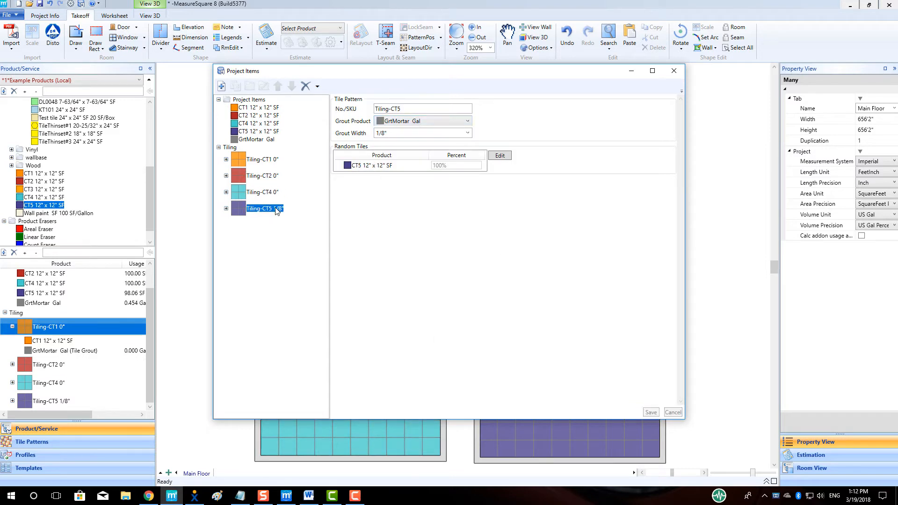
left_click(468, 133)
left_click(379, 144)
left_click(651, 412)
left_click(673, 413)
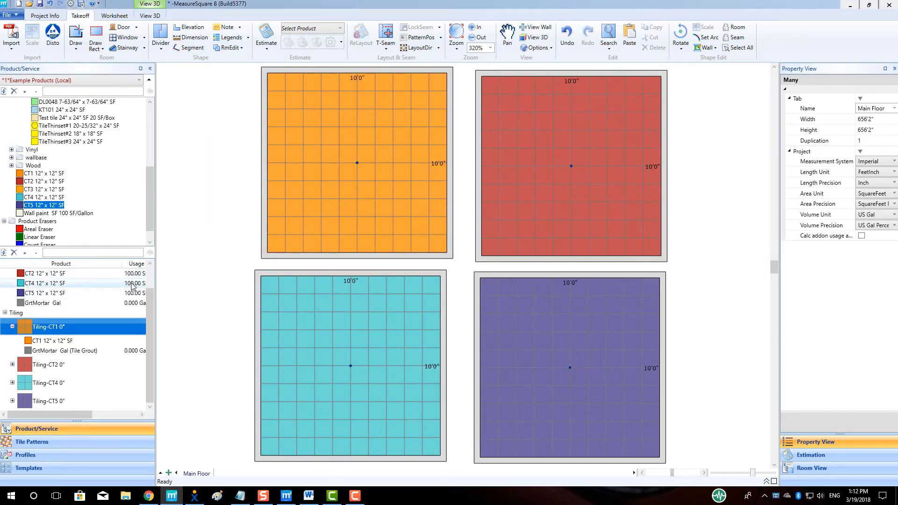
left_click_drag(156, 304, 168, 305)
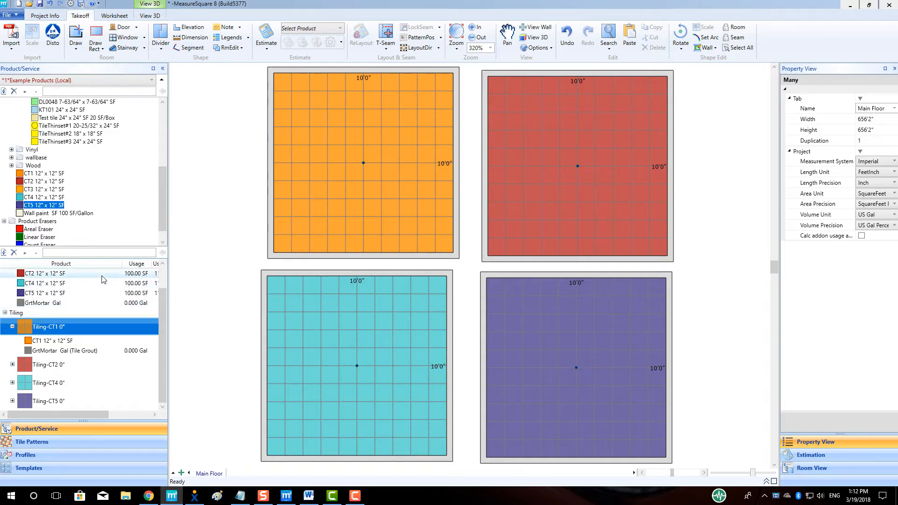
- Set the waste addon of project tile CT1 to 7% and save the change
scroll(103, 279, "up", 1)
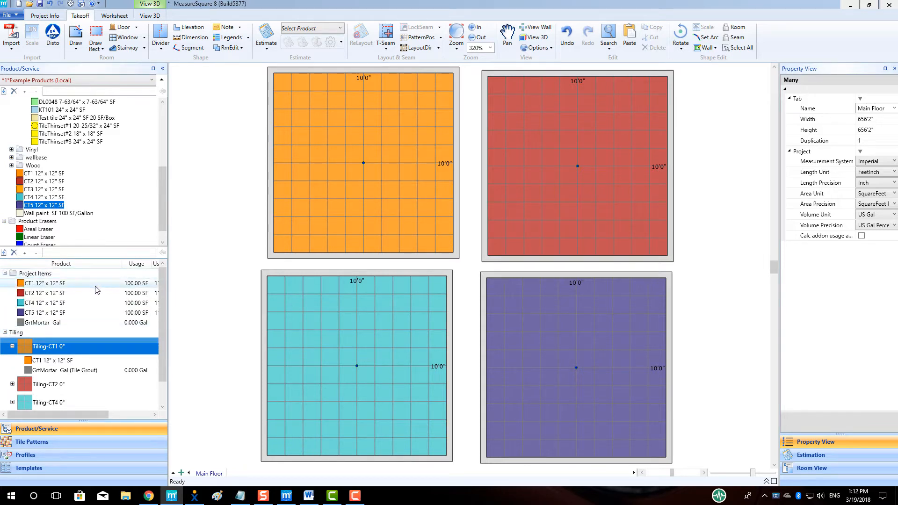
right_click(105, 283)
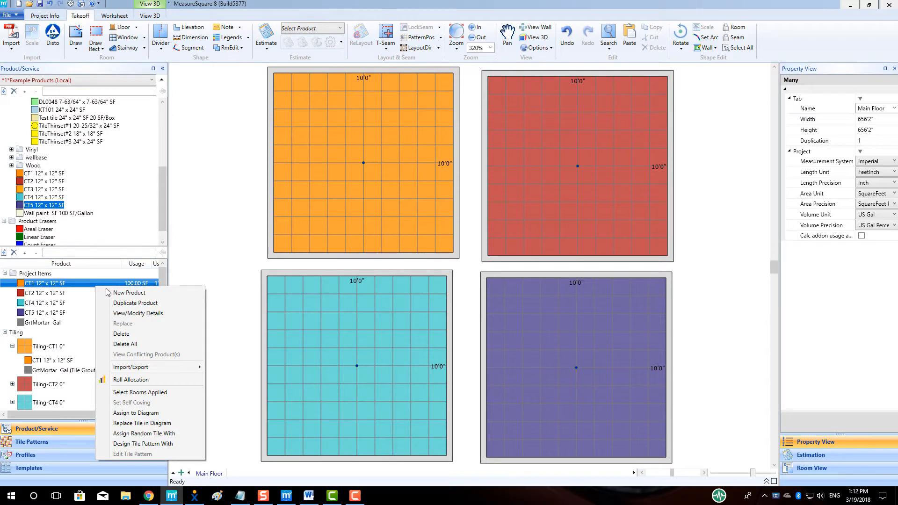
left_click(141, 313)
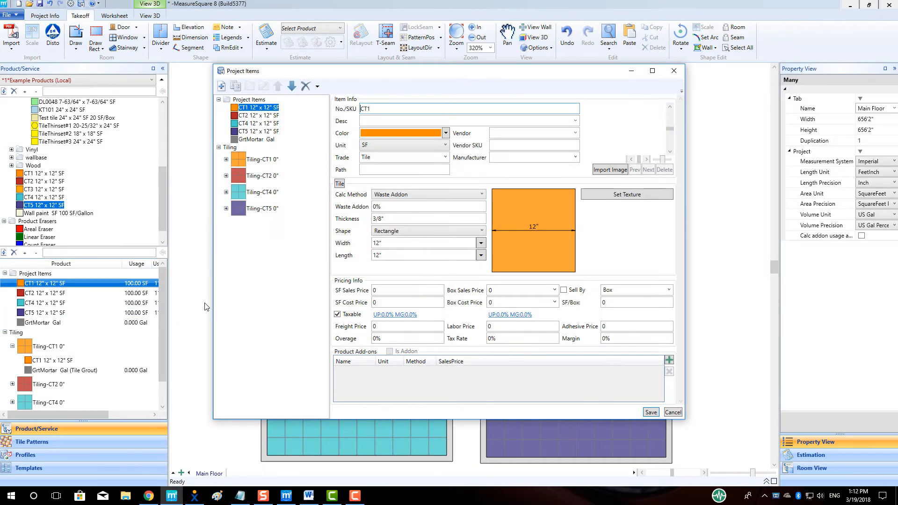
left_click(429, 205)
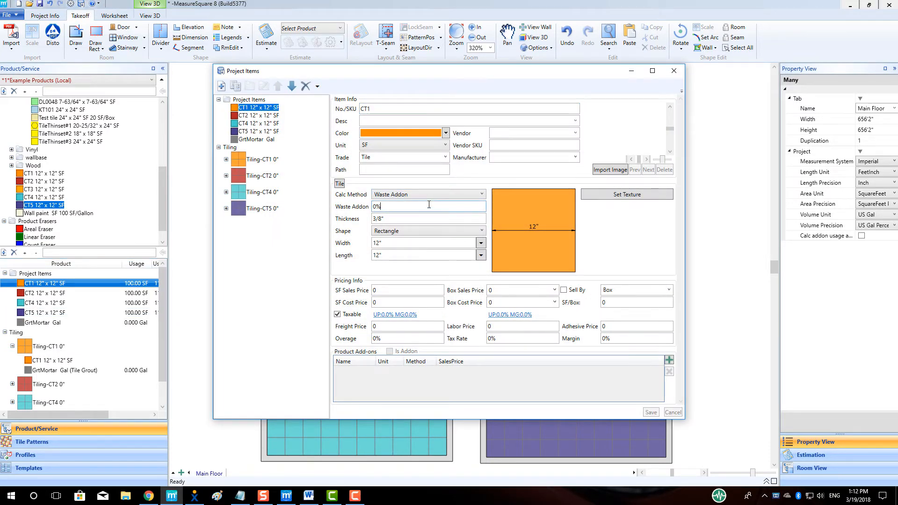
type("7")
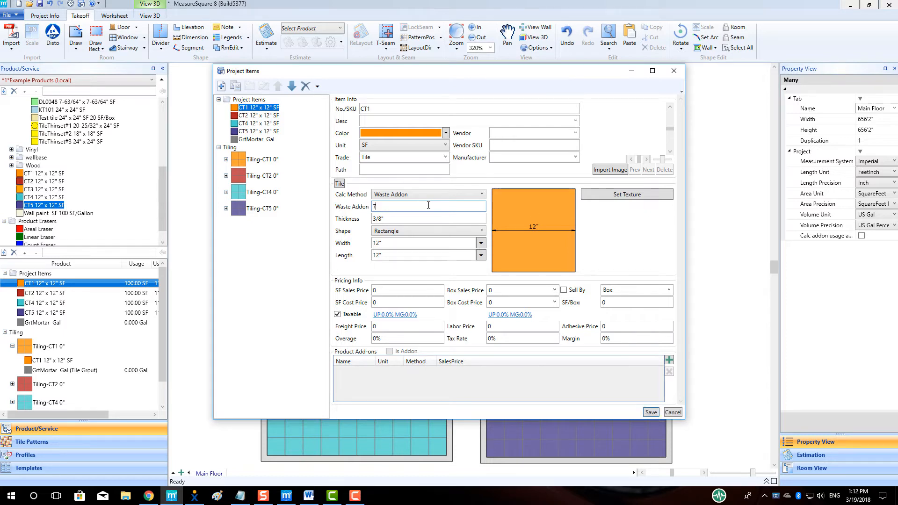
left_click(651, 412)
left_click(673, 71)
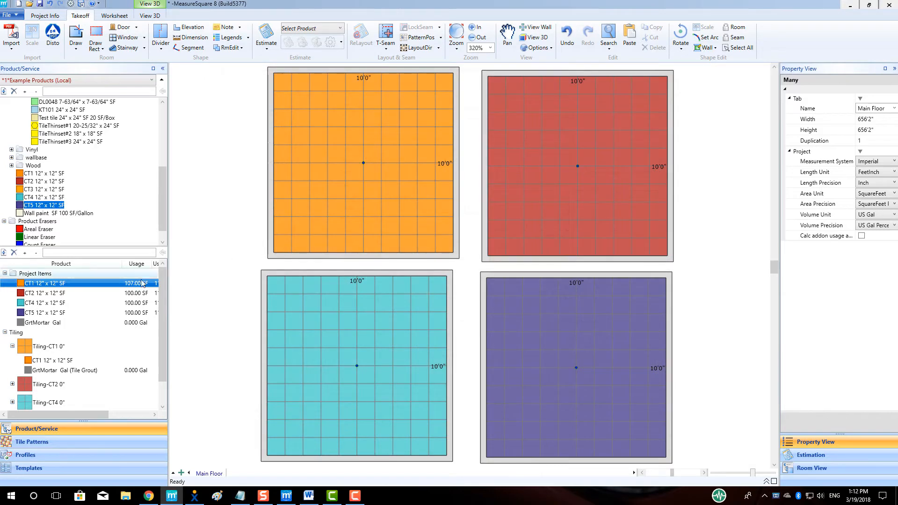
- Change the calculation method of project tile CT2 to Half Reuse and save the change
left_click(113, 293)
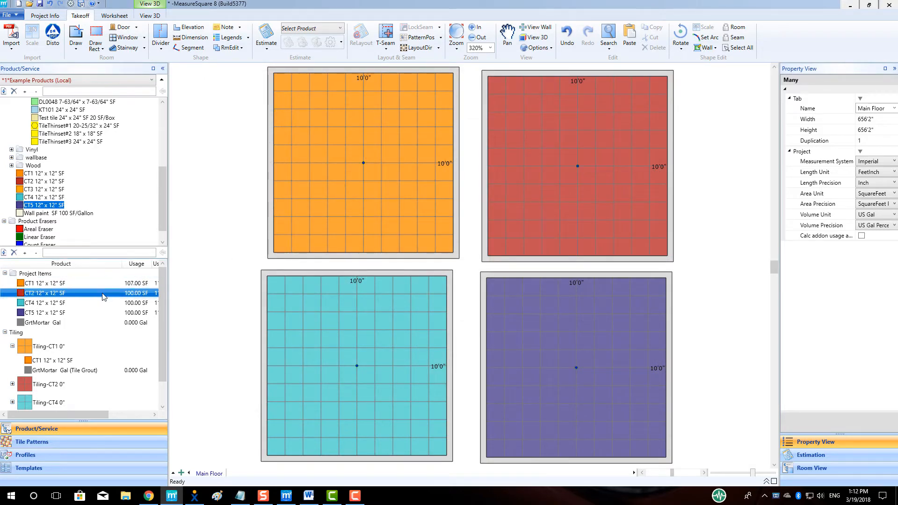
right_click(100, 301)
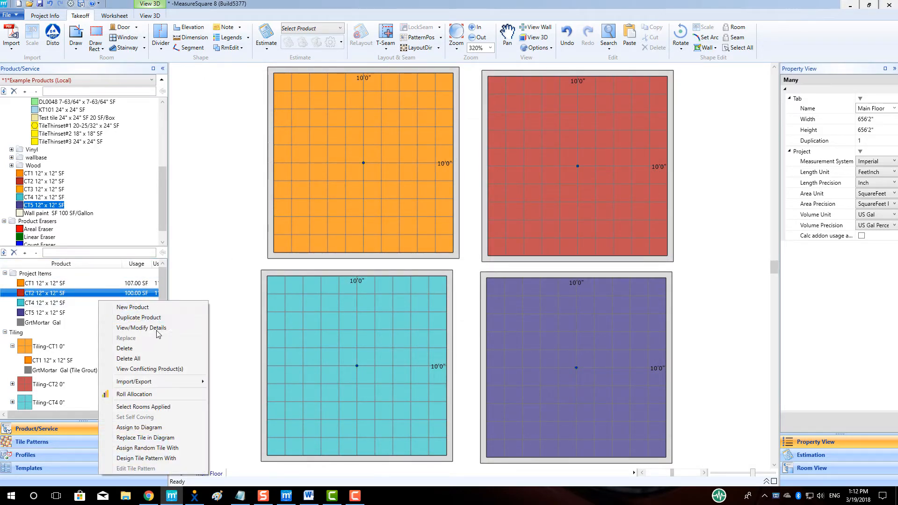
left_click(142, 328)
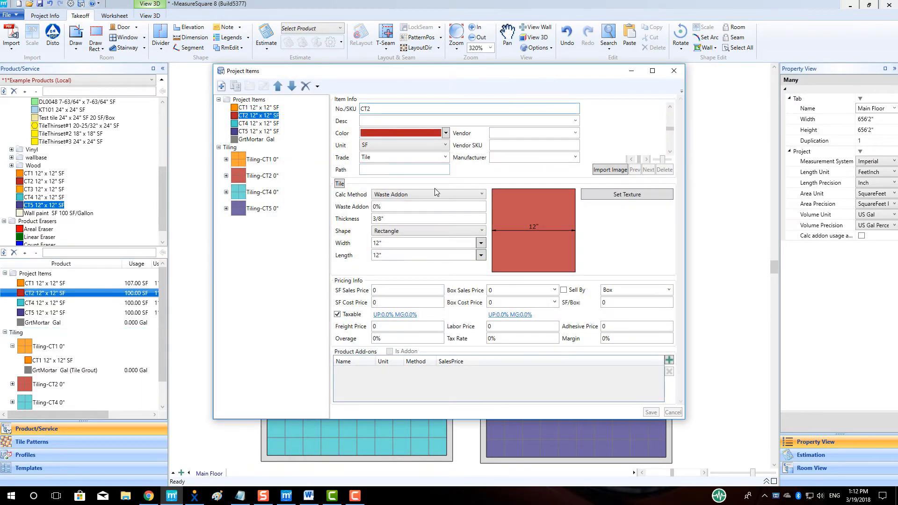
left_click(482, 194)
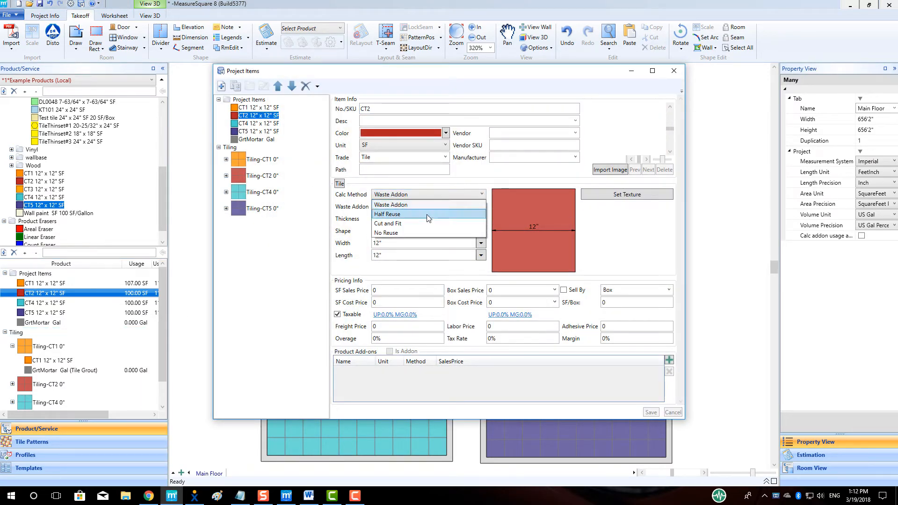
left_click(428, 217)
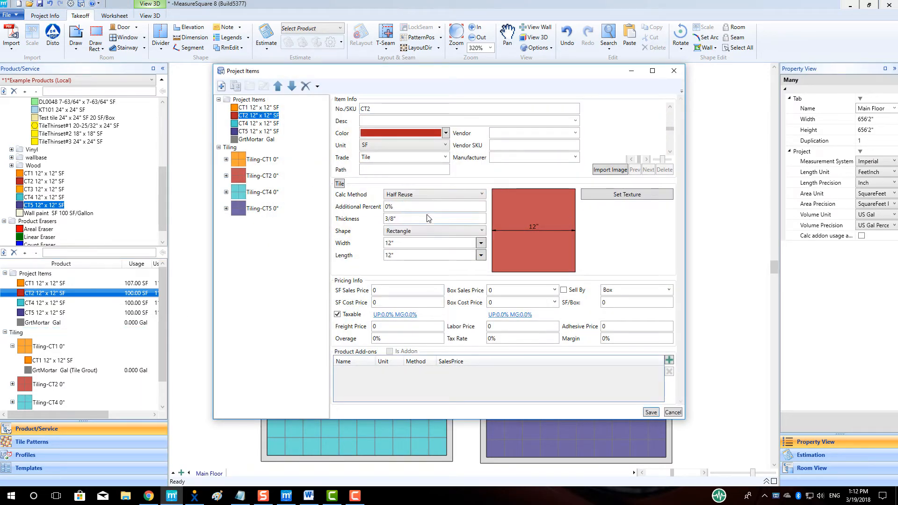
left_click(639, 413)
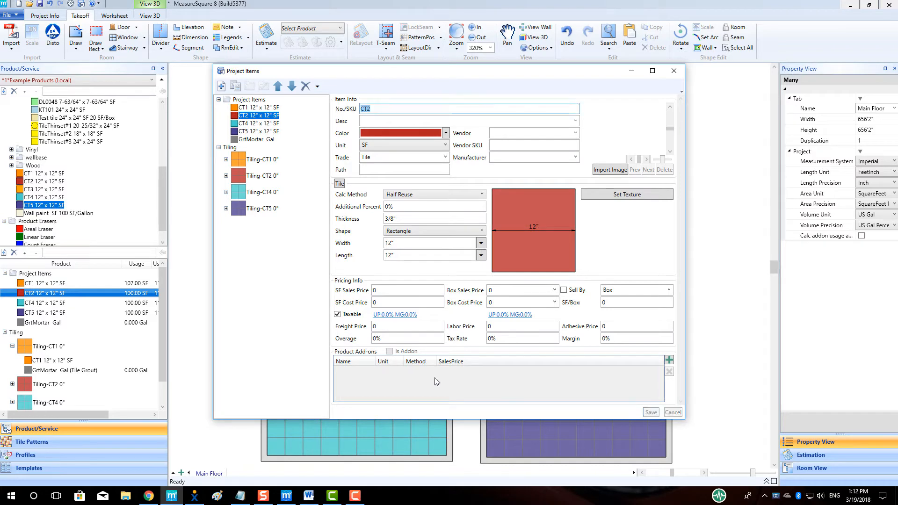
left_click(674, 71)
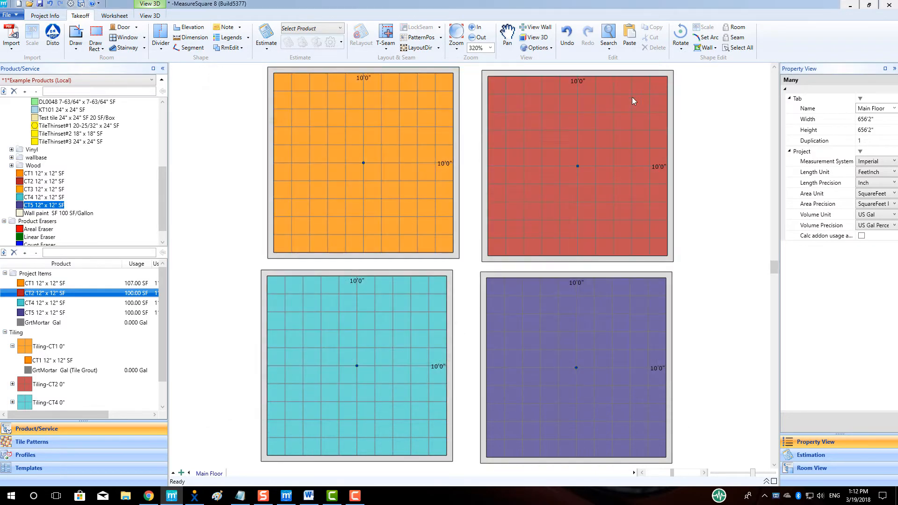
left_click(56, 293)
- Resize the orange CT1 room to 10'8" by 9'7" by moving its left wall outward and its bottom wall inward
right_click(365, 214)
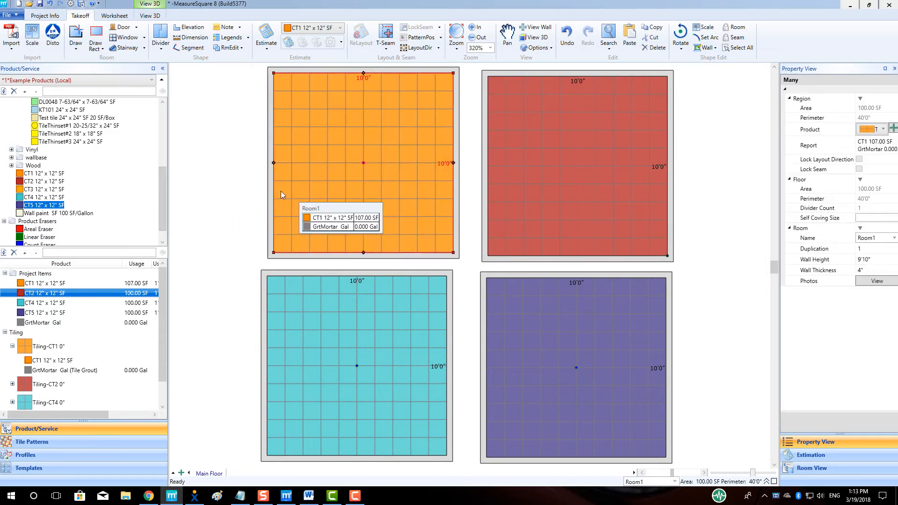
left_click(274, 163)
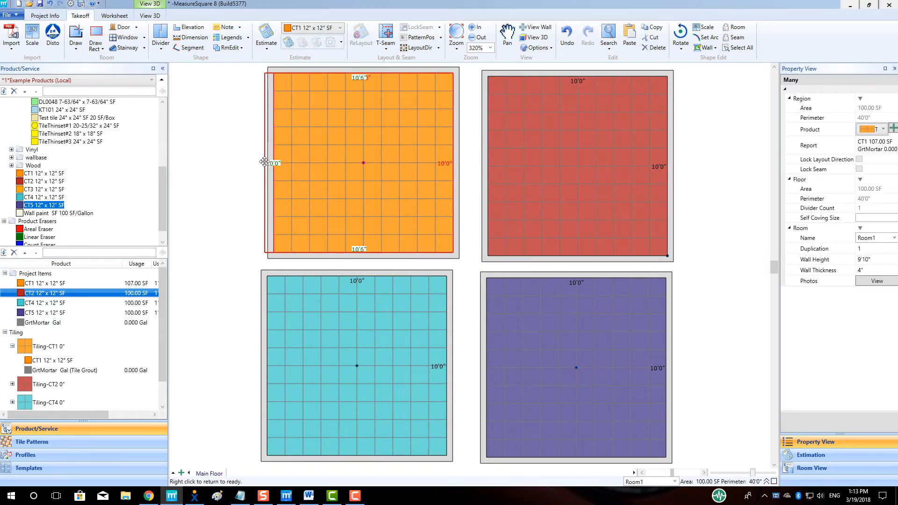
left_click(261, 163)
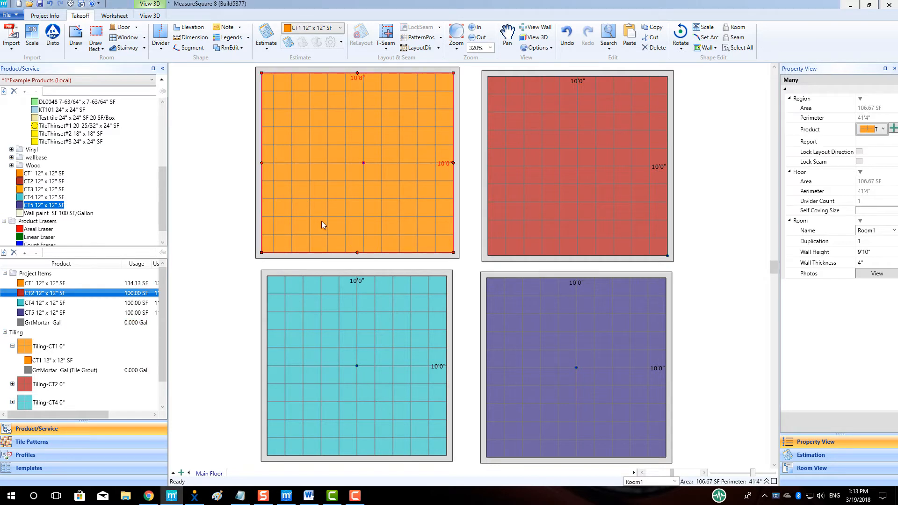
left_click(358, 254)
left_click(358, 245)
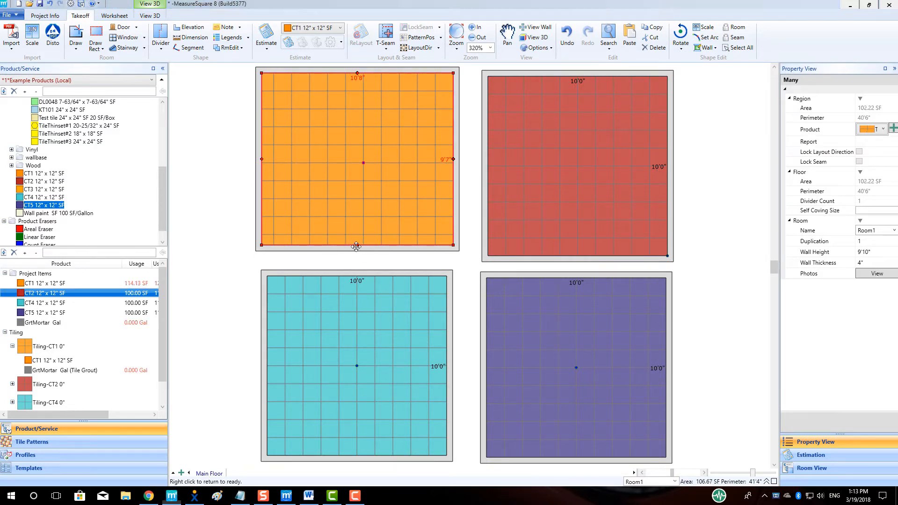
- Resize the red CT2 room to 10'8" by 9'7" by moving its bottom wall inward and its right wall outward
left_click(571, 256)
left_click(575, 256)
left_click(580, 248)
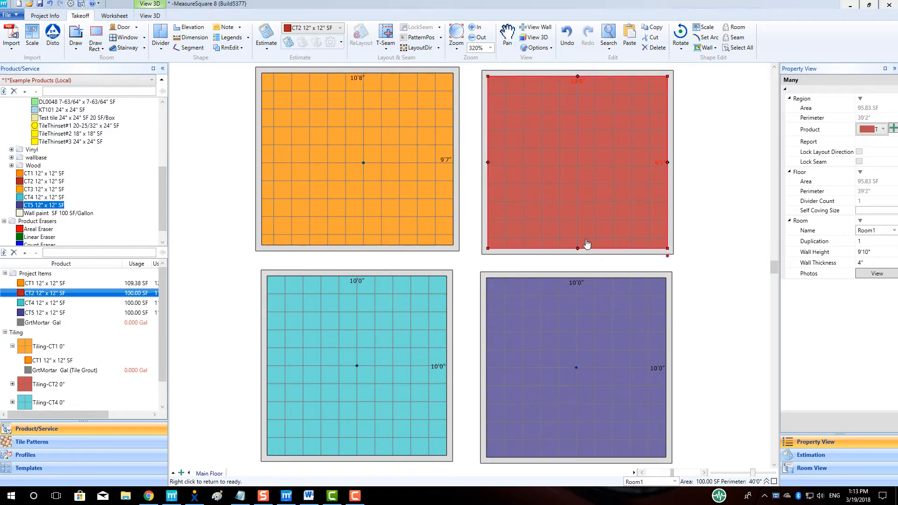
left_click(668, 165)
left_click(683, 163)
- Resize the purple CT5 room to 10'8" by 9'7" by moving its right wall outward and its bottom wall inward
left_click(610, 321)
left_click(670, 368)
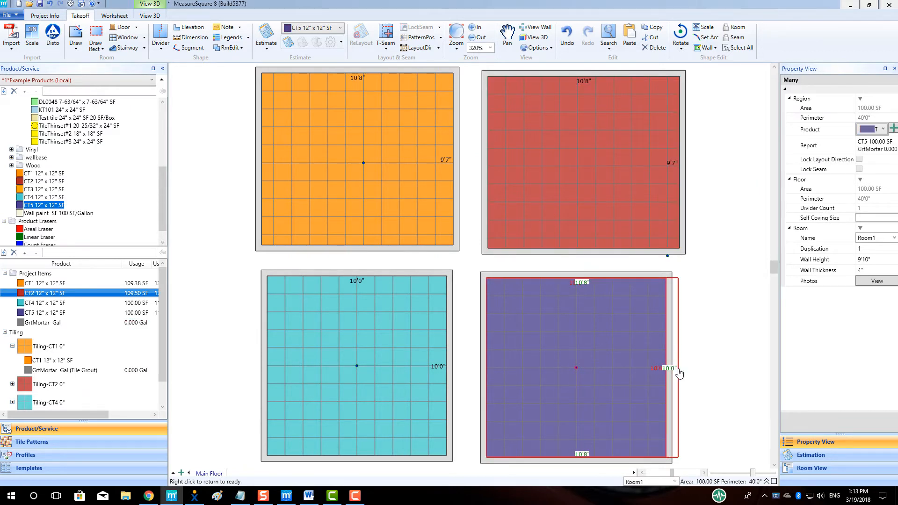
left_click(679, 368)
left_click(550, 403)
left_click(550, 396)
- Resize the turquoise CT4 room to 10'8" by 9'7" by moving its bottom wall inward and its left wall outward
left_click(349, 388)
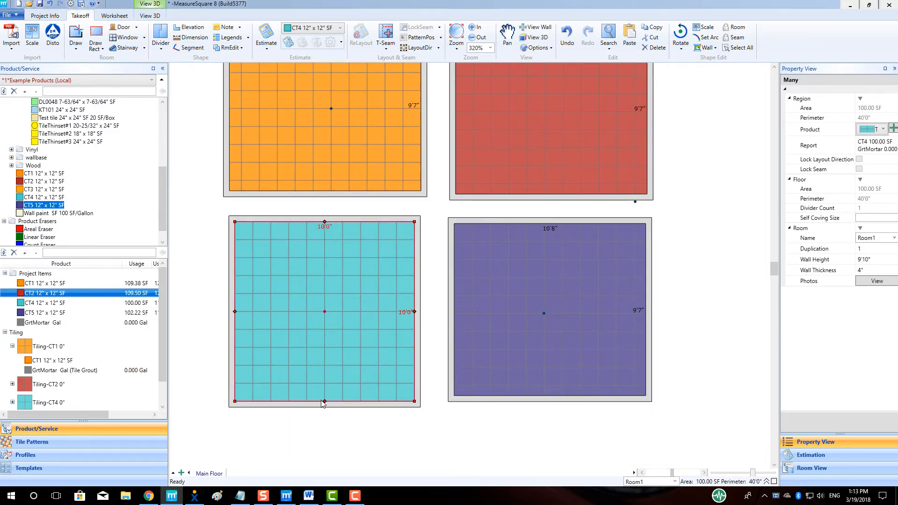
left_click(325, 401)
left_click(325, 395)
left_click(235, 311)
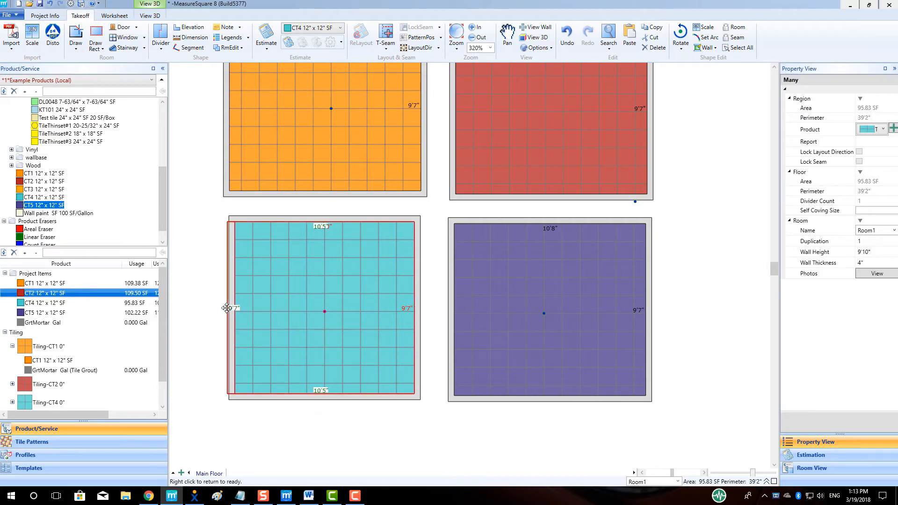
left_click(223, 307)
- Check the calculation method in the details of project tile CT2
scroll(213, 262, "down", 1)
left_click_drag(195, 191, 274, 255)
double_click(45, 294)
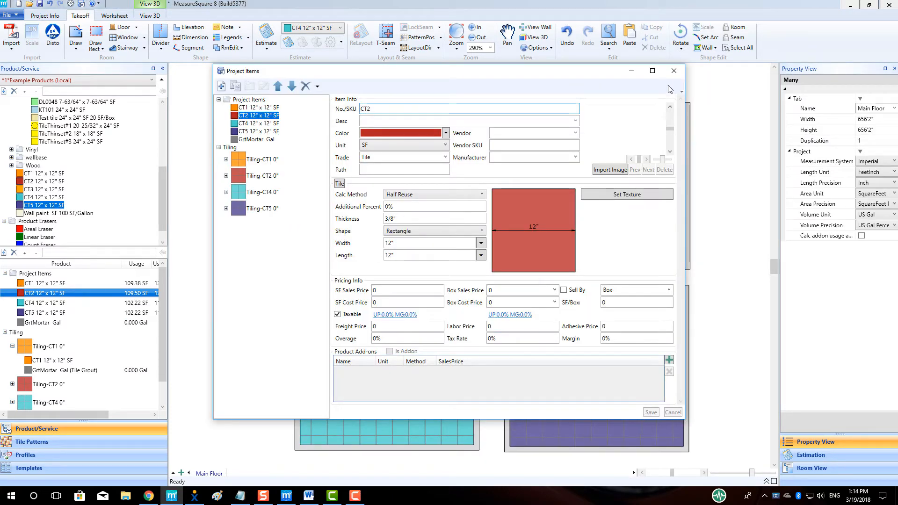
left_click(673, 71)
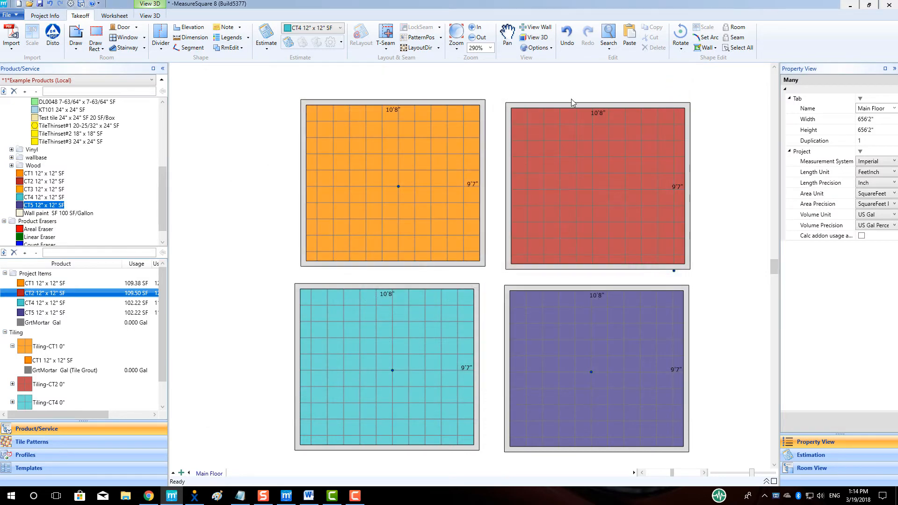
- Turn on the Tile Cut display for the diagram and inspect the cut in the CT2 room
left_click(538, 48)
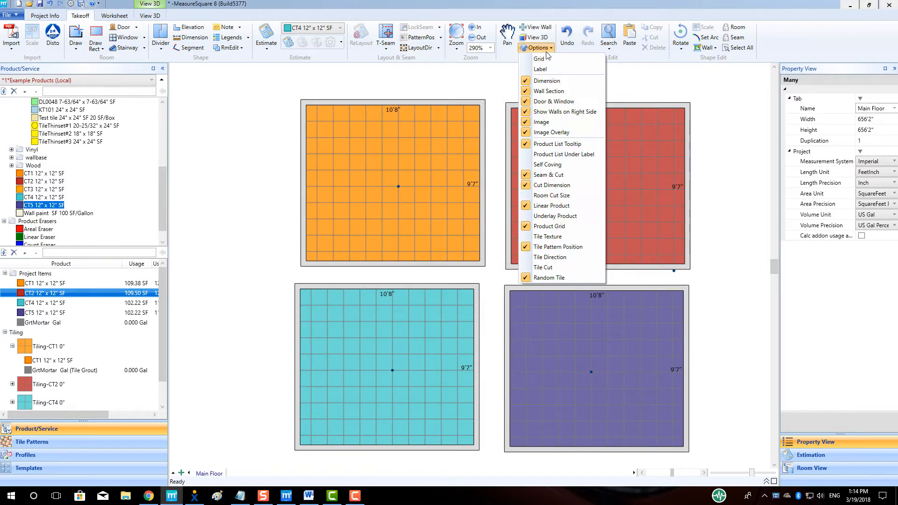
left_click(543, 268)
left_click(241, 189)
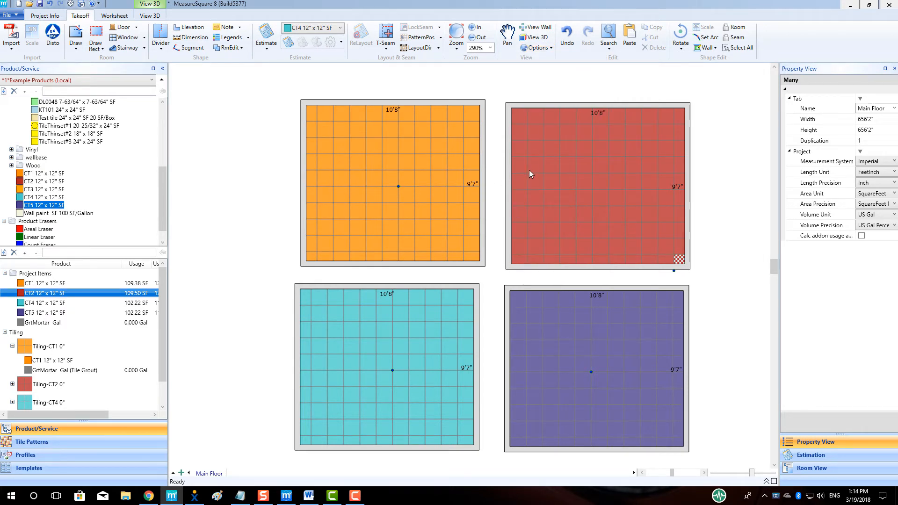
mouse_move(534, 171)
- Set the tile pattern position of the CT2 room to its lower right corner
left_click(419, 37)
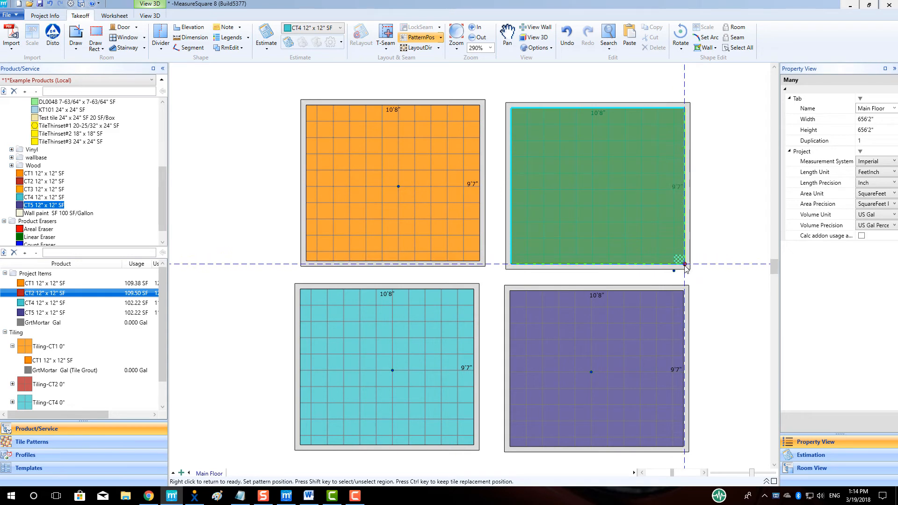
right_click(719, 225)
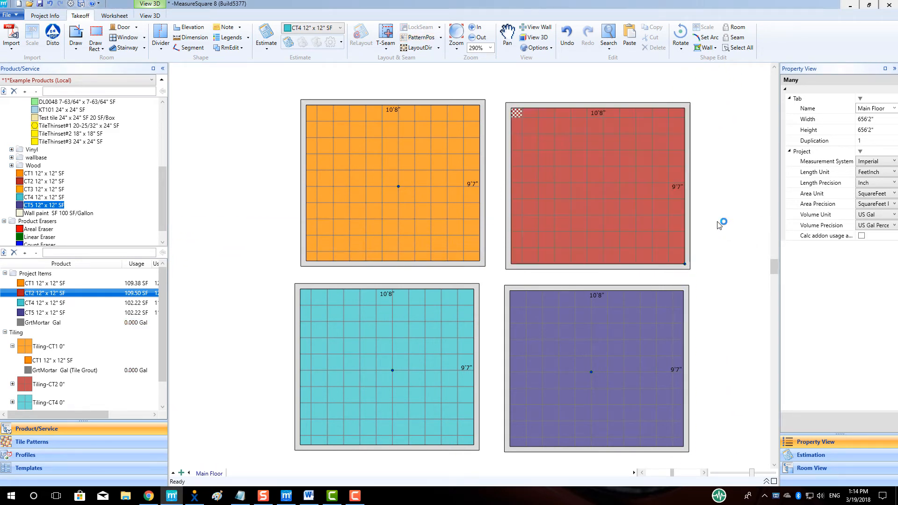
mouse_move(630, 187)
- Move the left wall of the CT2 room inward to make the room 10'5" wide
left_click(510, 188)
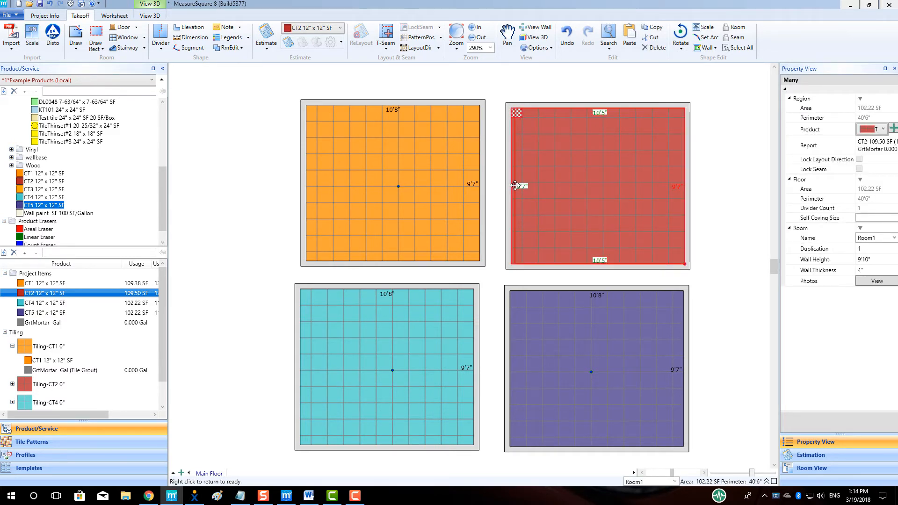
left_click_drag(514, 185, 518, 188)
left_click(721, 169)
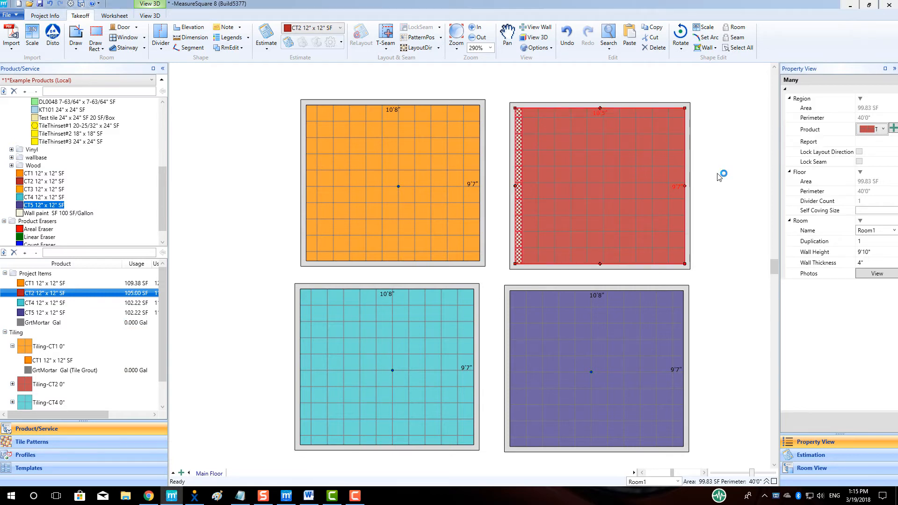
- Move the left wall of the CT1 room inward to make the room 10'5" wide
scroll(542, 237, "up", 1)
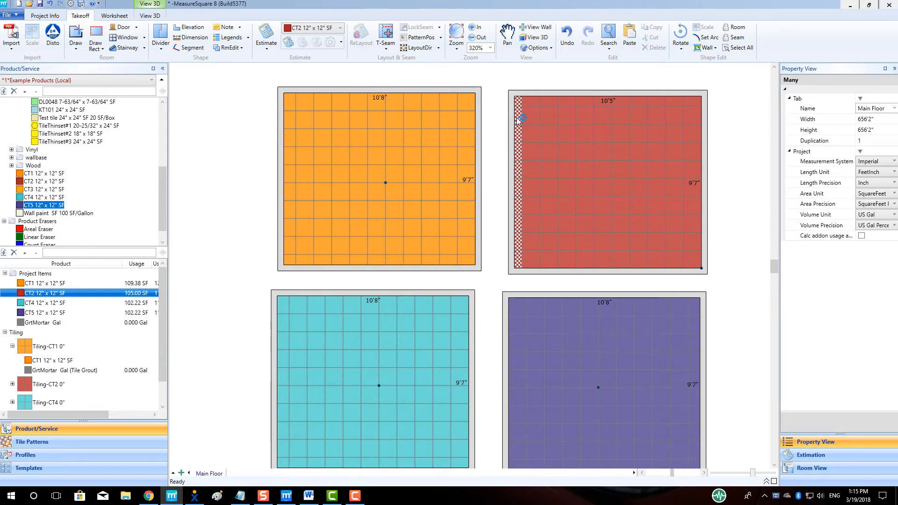
left_click(287, 180)
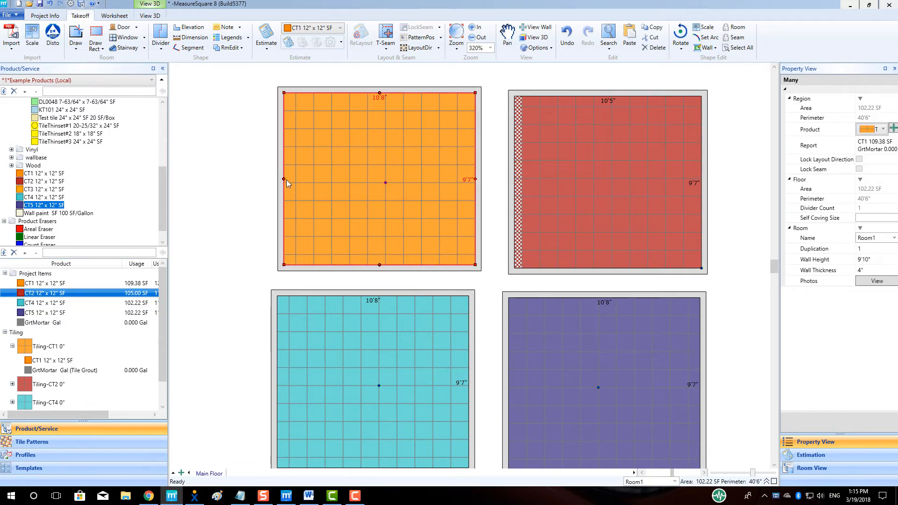
left_click_drag(286, 179, 288, 179)
left_click(232, 195)
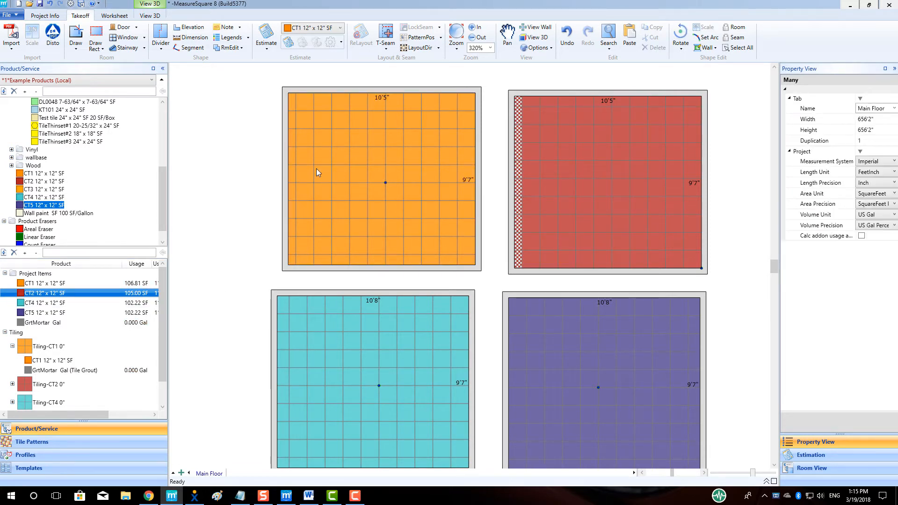
- Move the left walls of the CT4 and CT5 rooms inward to make both rooms 10'5" wide
scroll(238, 202, "down", 1)
left_click(289, 320)
left_click_drag(279, 351, 280, 343)
left_click(506, 339)
left_click_drag(486, 346, 490, 345)
left_click(235, 320)
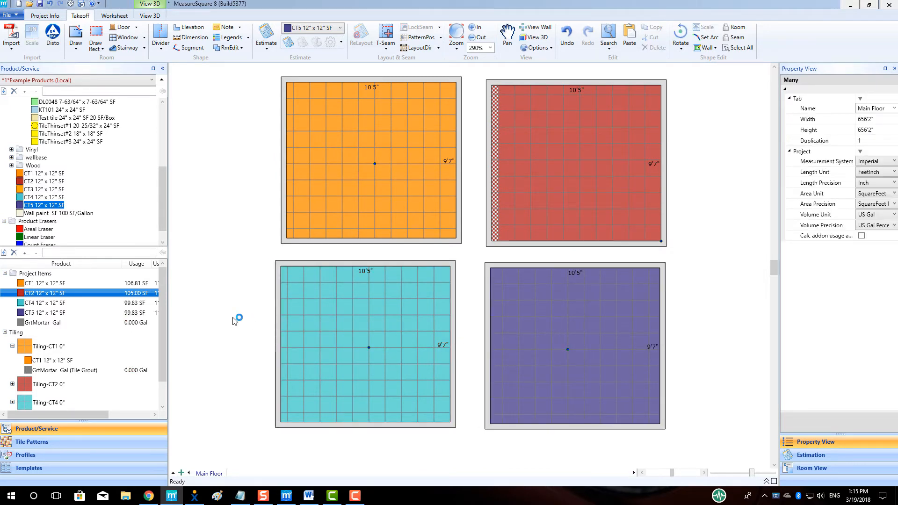
- Change the calculation method of project tile CT4 to Cut and Fit and save the product details
left_click(77, 304)
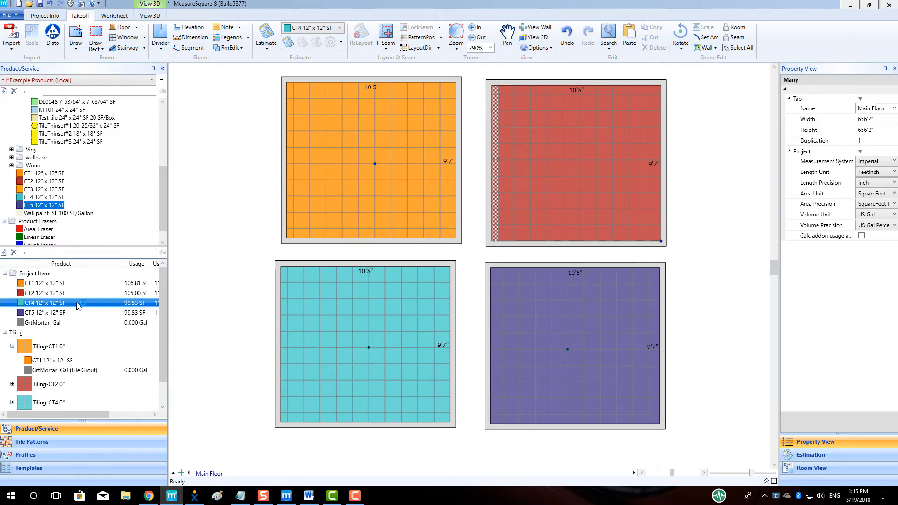
right_click(78, 307)
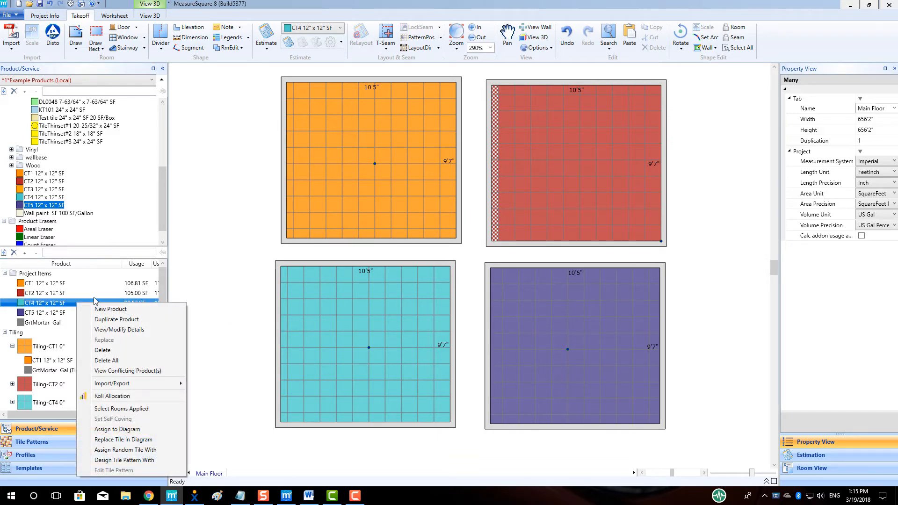
left_click(120, 330)
left_click(460, 194)
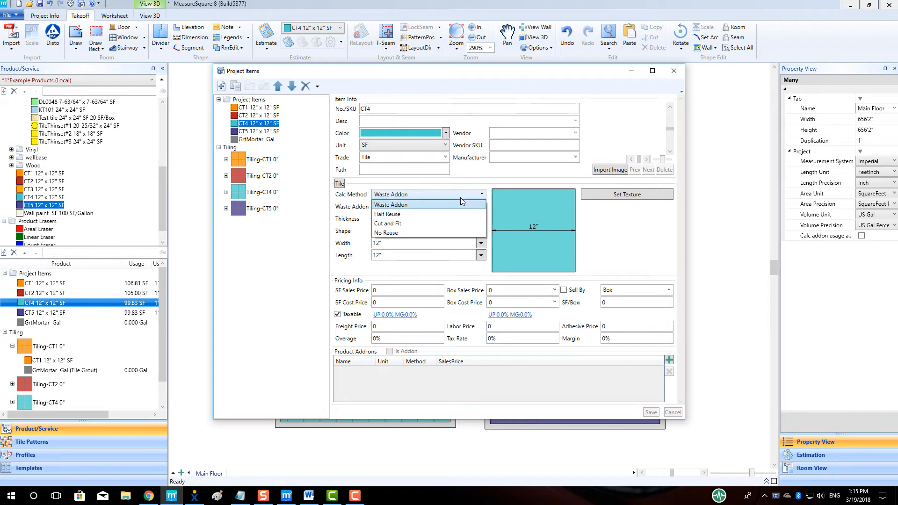
left_click(444, 227)
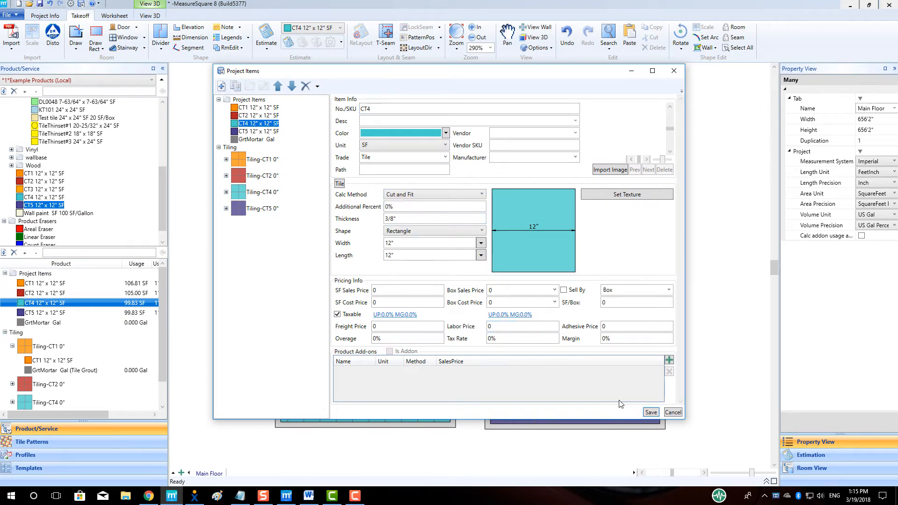
left_click(650, 412)
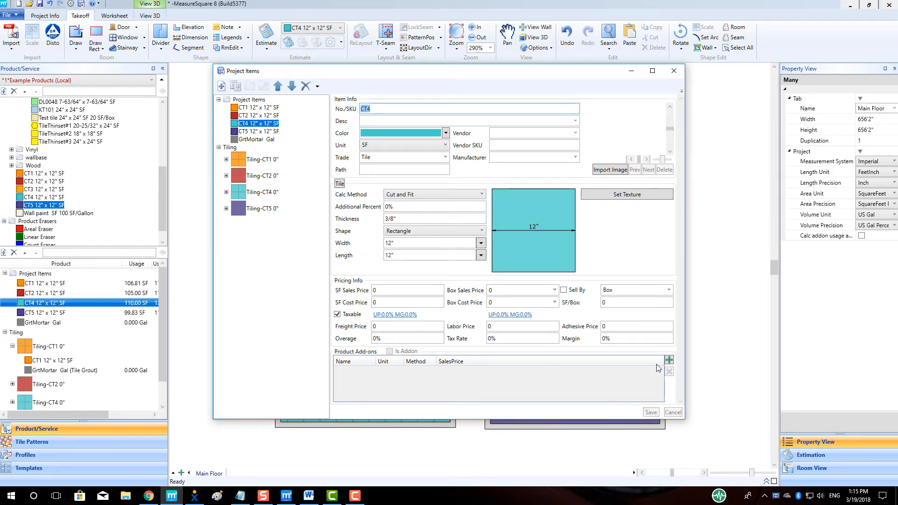
left_click(673, 71)
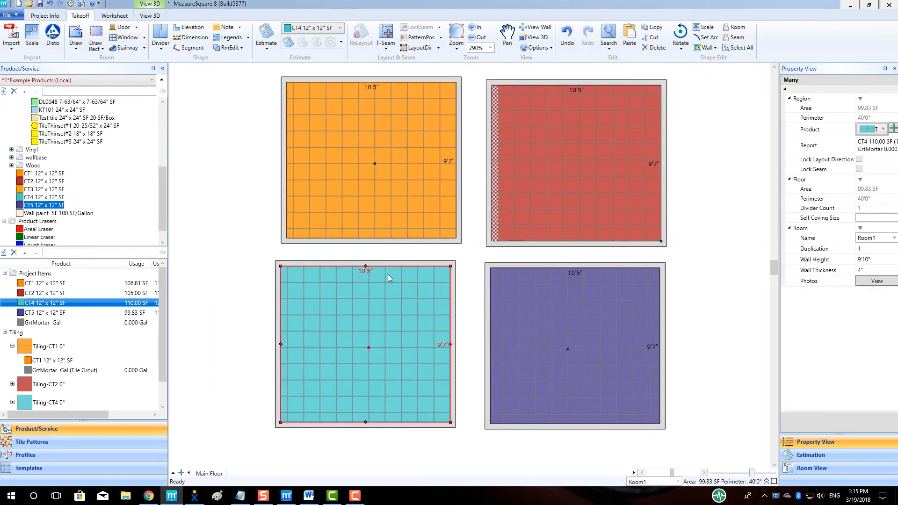
- Set the tile pattern position of the CT4 room to its lower right corner
left_click(418, 37)
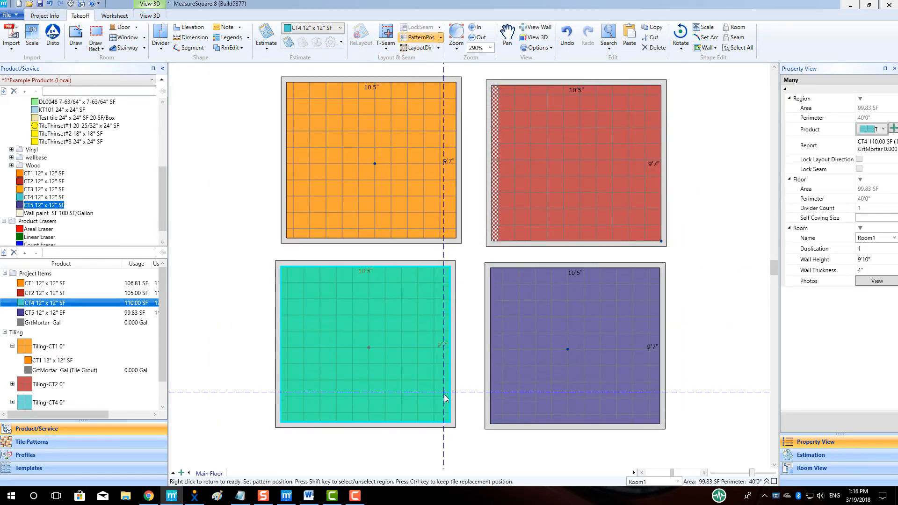
left_click(448, 421)
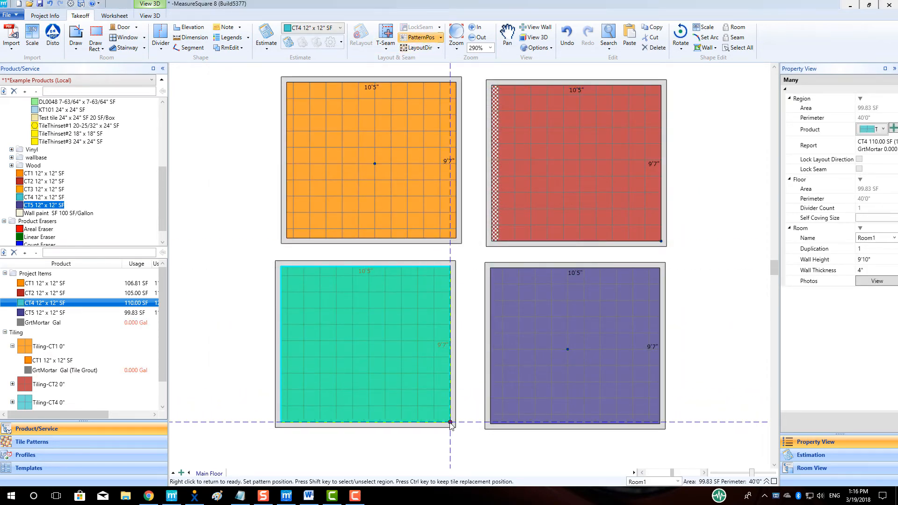
right_click(226, 326)
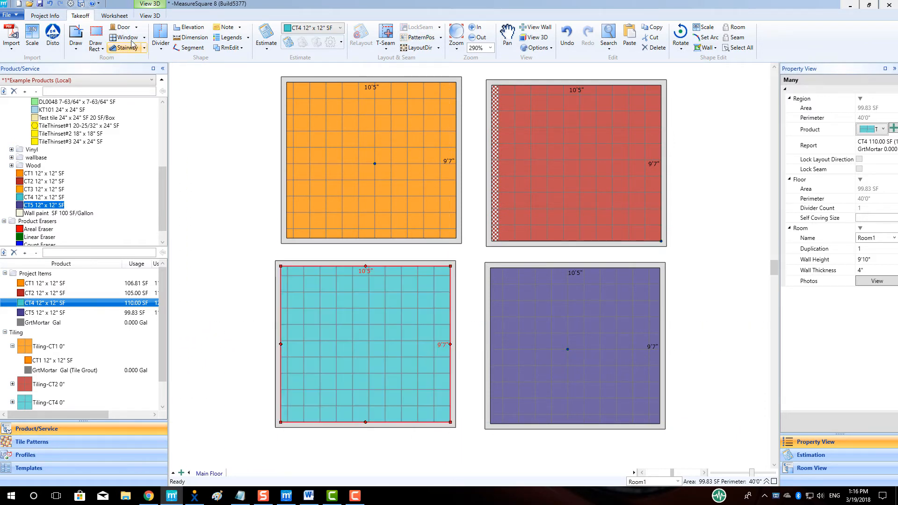
- Add a 3'0" wide NoLeaf door near the left end of the top wall in each of the four rooms
left_click(123, 28)
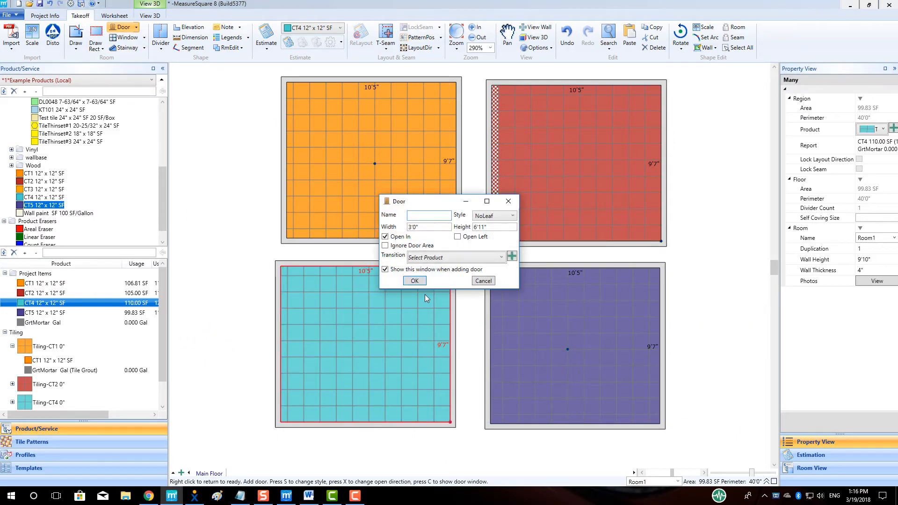
left_click(413, 281)
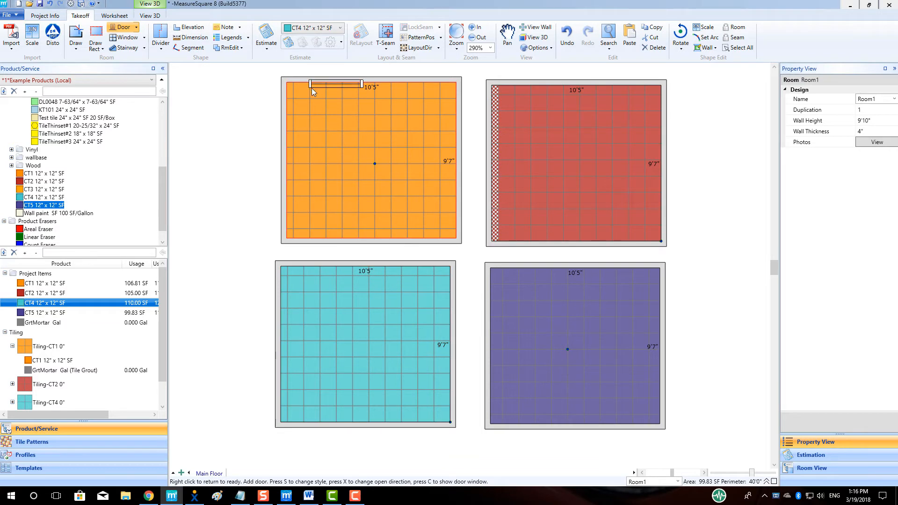
left_click(340, 81)
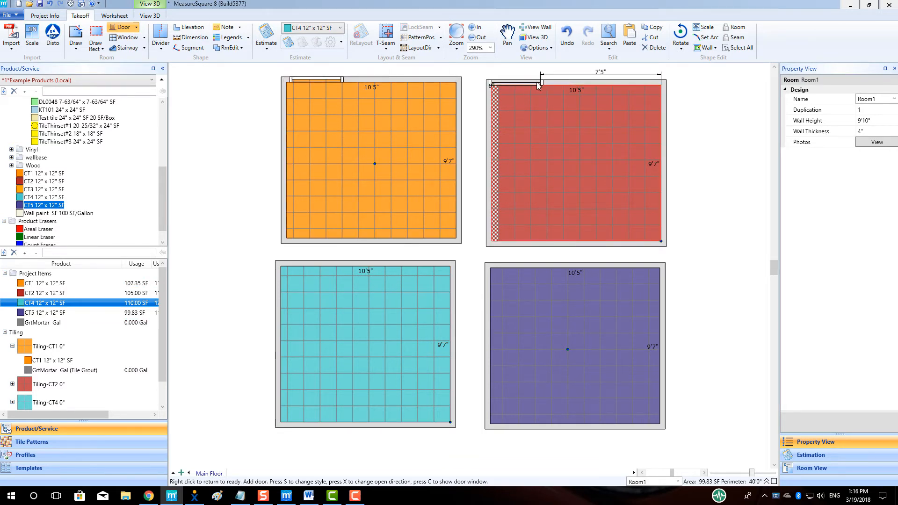
left_click(545, 83)
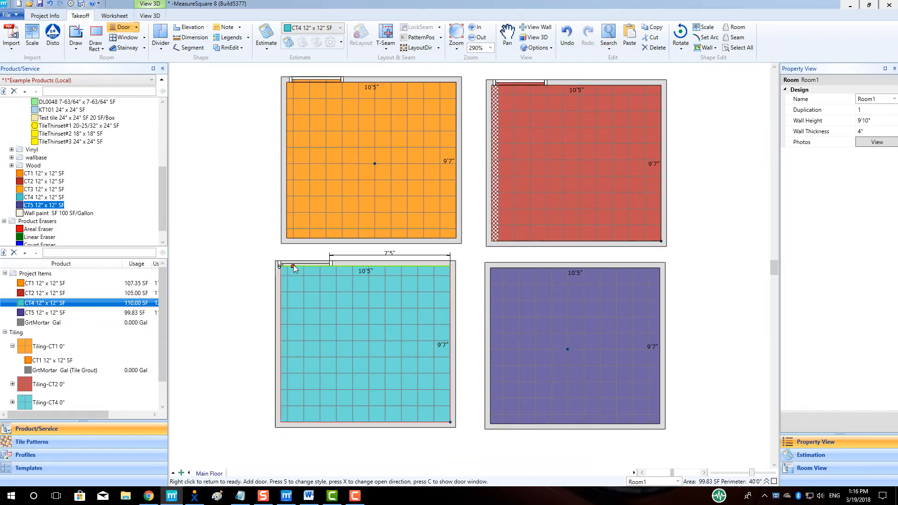
left_click(335, 264)
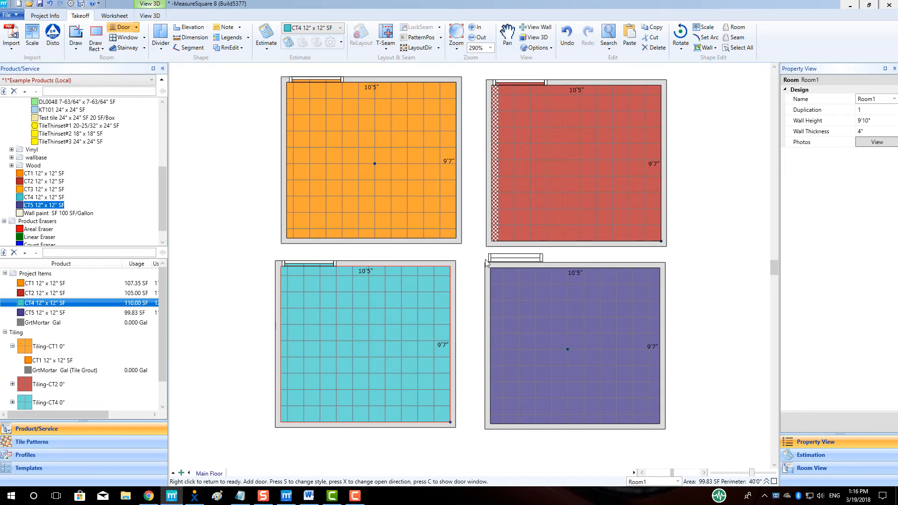
left_click(544, 267)
right_click(213, 314)
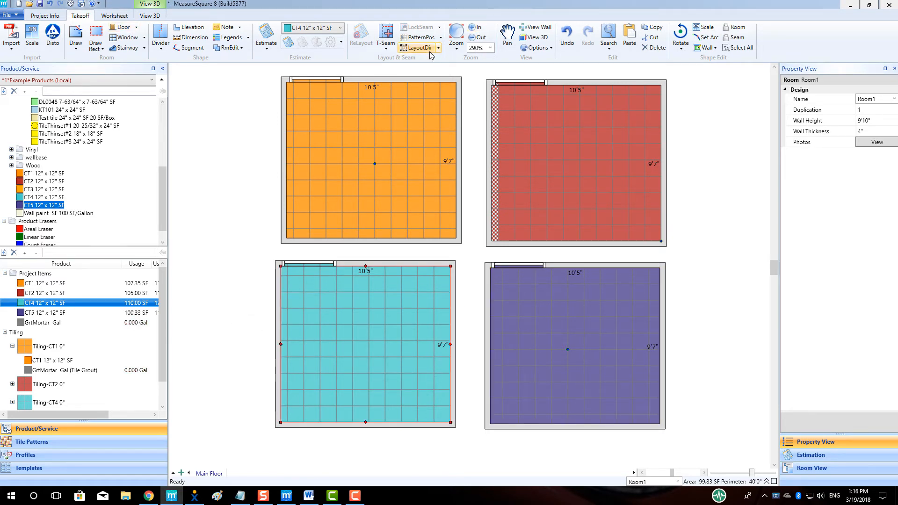
- Move the CT4 room's tile pattern position to a point inside its upper left area and inspect the tile cuts around the room
left_click(420, 37)
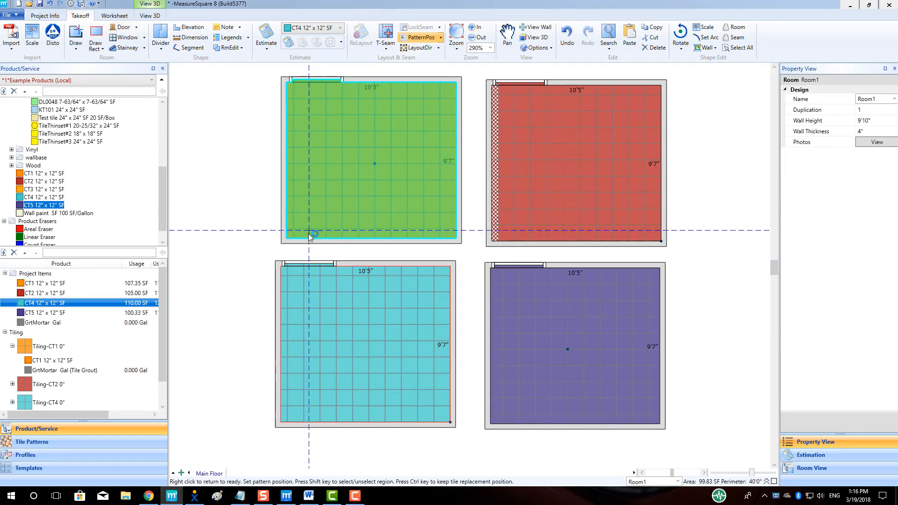
left_click(313, 284)
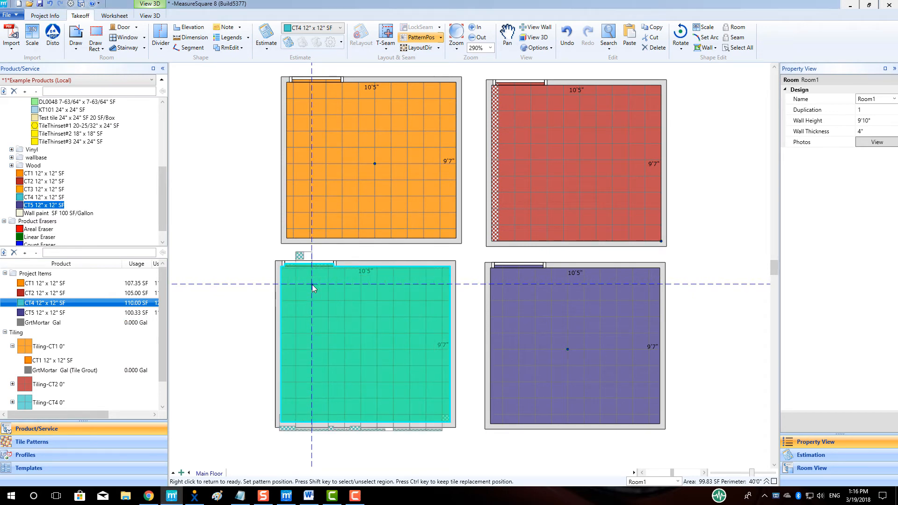
right_click(238, 298)
scroll(265, 440, "up", 3)
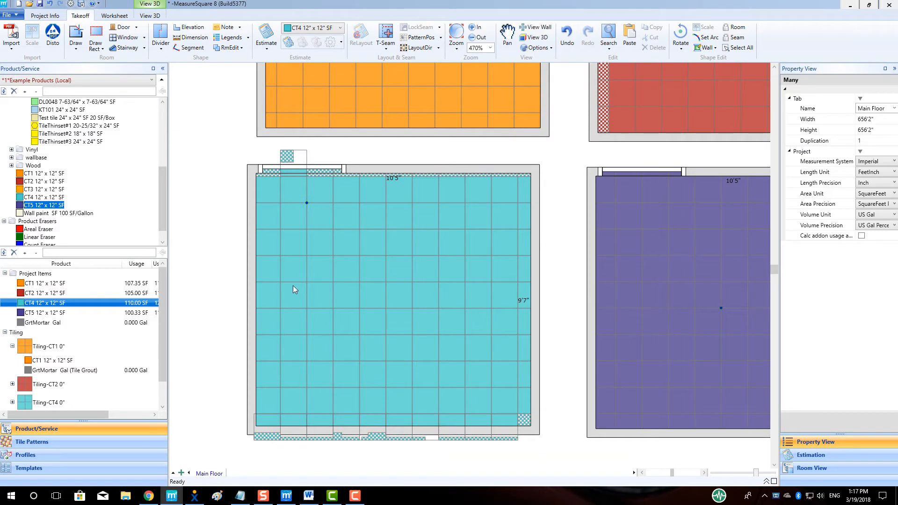
mouse_move(326, 174)
scroll(526, 287, "down", 3)
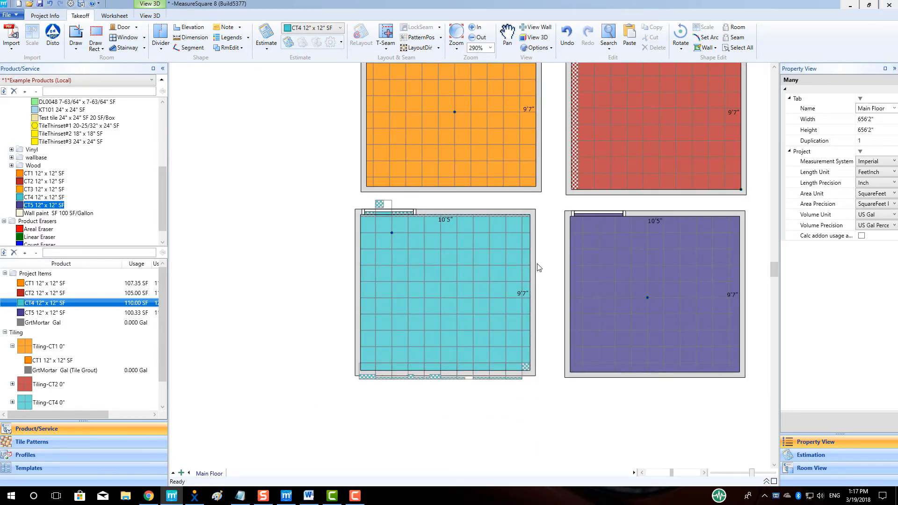
middle_click_drag(538, 267, 441, 301)
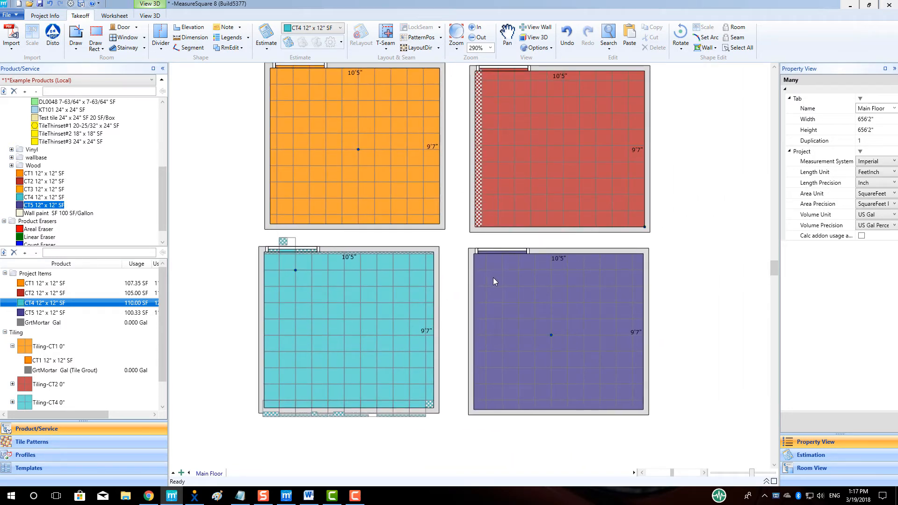
- Change the calculation method of project tile CT5 to No Reuse and save the product details
left_click(63, 313)
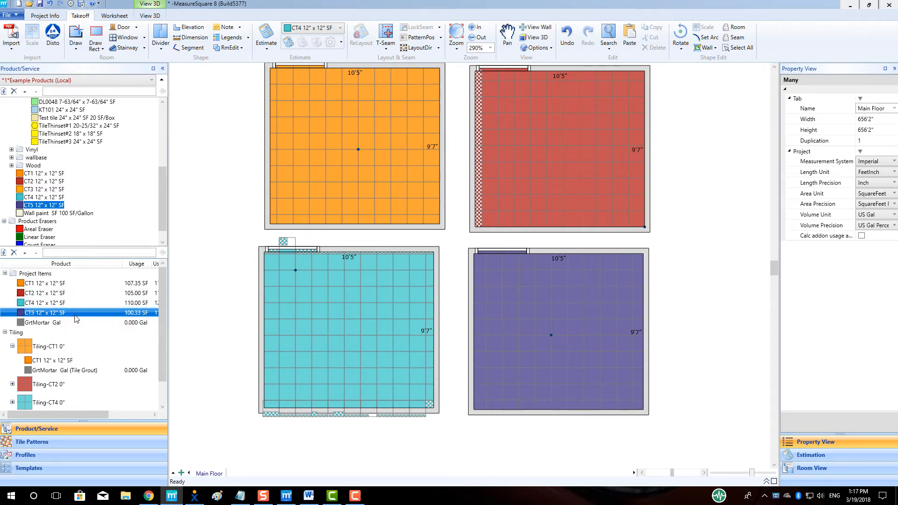
right_click(76, 318)
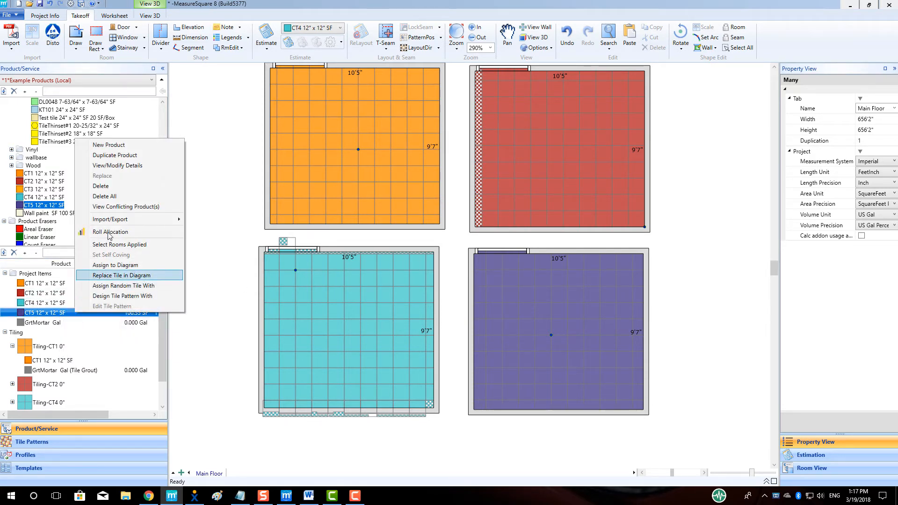
left_click(116, 166)
left_click(443, 197)
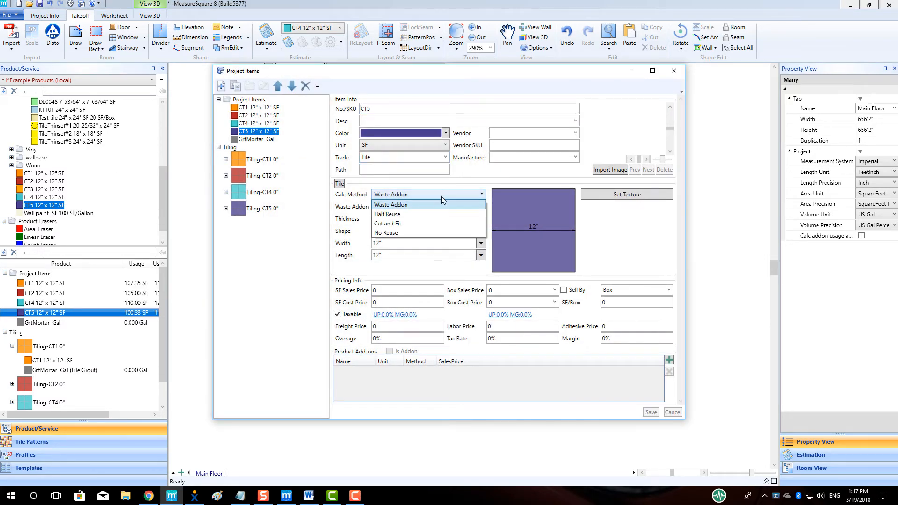
left_click(422, 234)
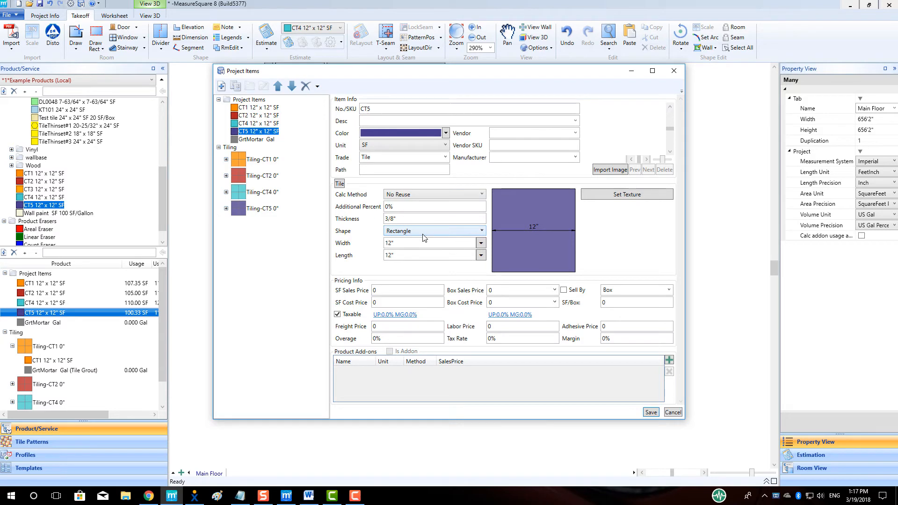
left_click(649, 413)
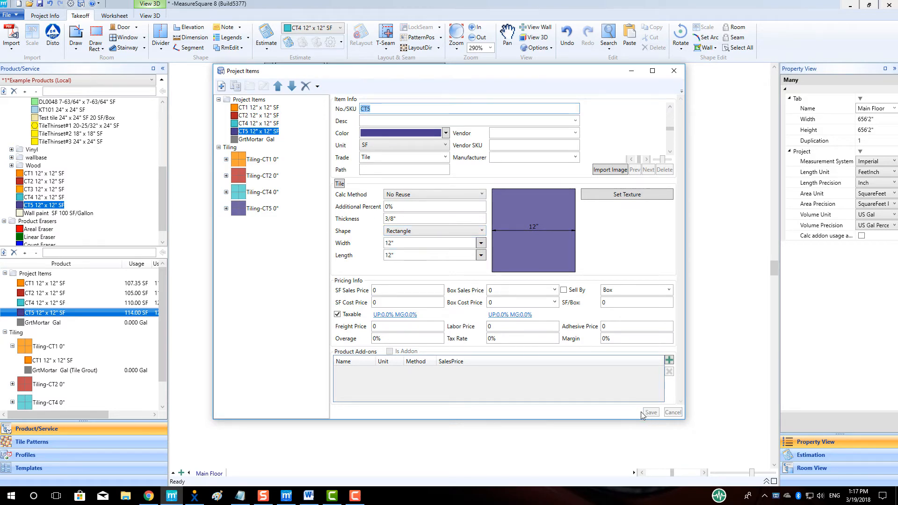
left_click(673, 71)
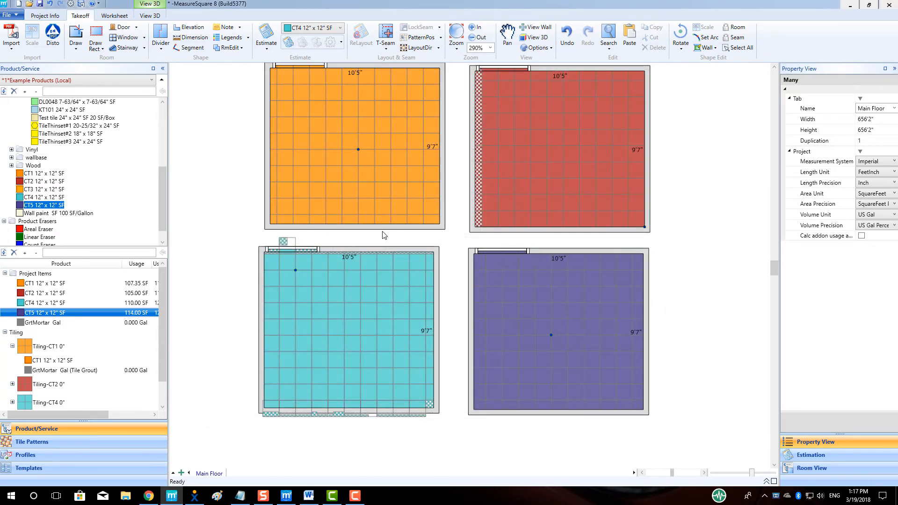
left_click(56, 312)
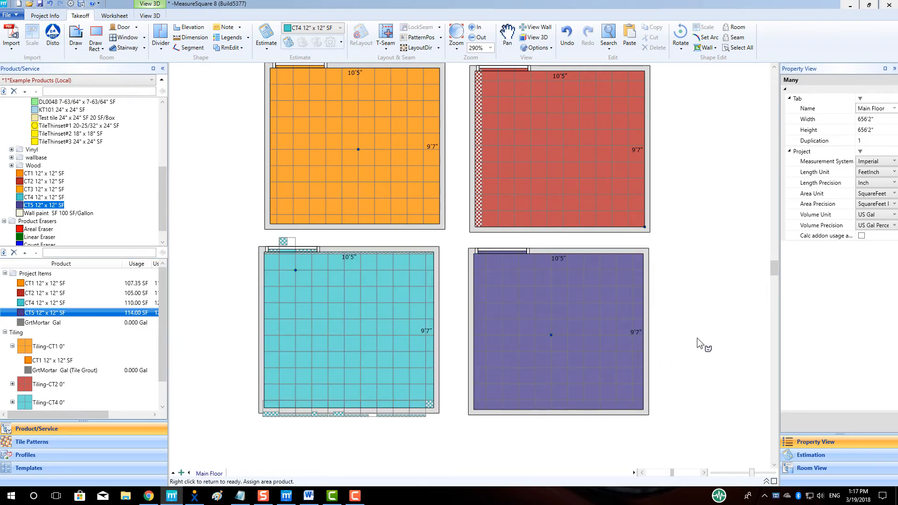
right_click(689, 336)
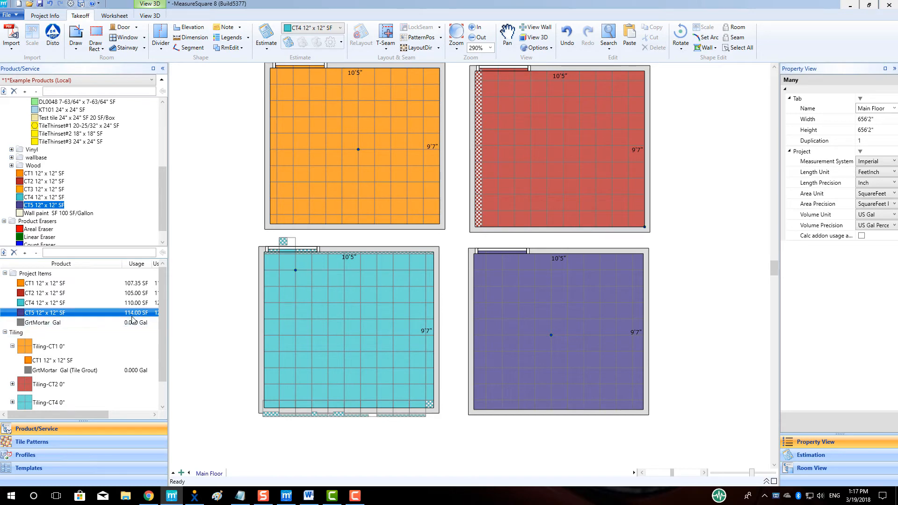
- Set the grout width of the CT1, CT2, CT4 and CT5 tile patterns to 1/8" and save
scroll(132, 320, "down", 1)
right_click(37, 329)
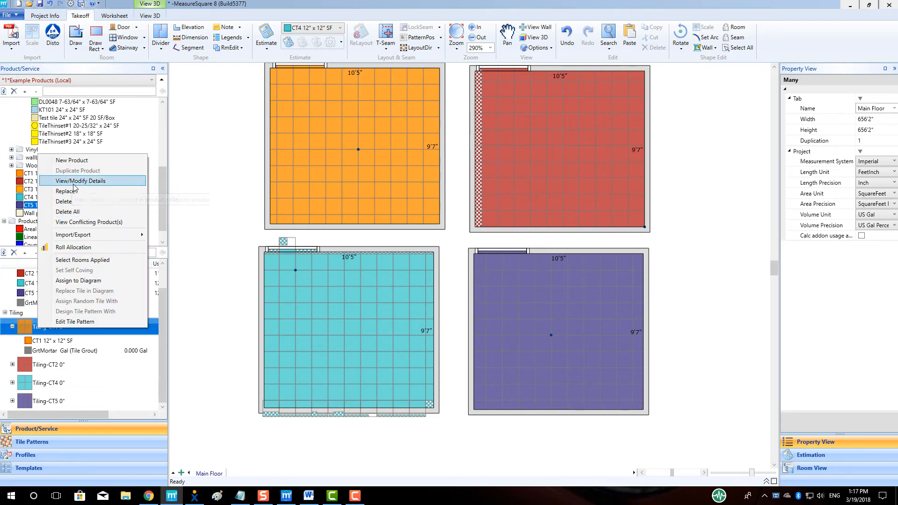
left_click(74, 183)
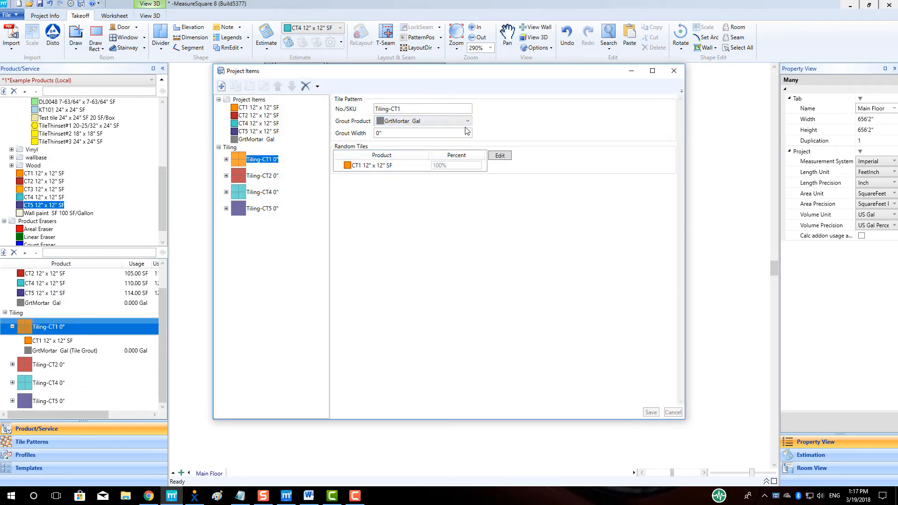
left_click(467, 133)
left_click(442, 168)
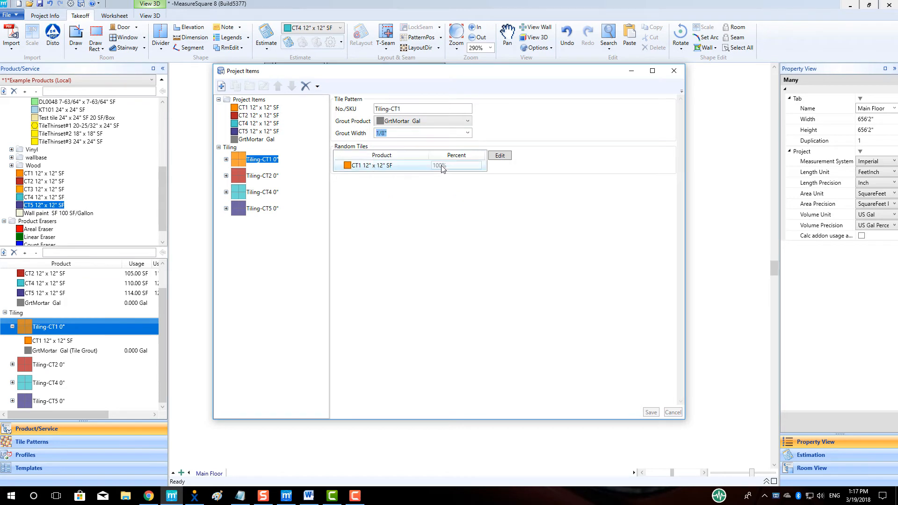
left_click(650, 411)
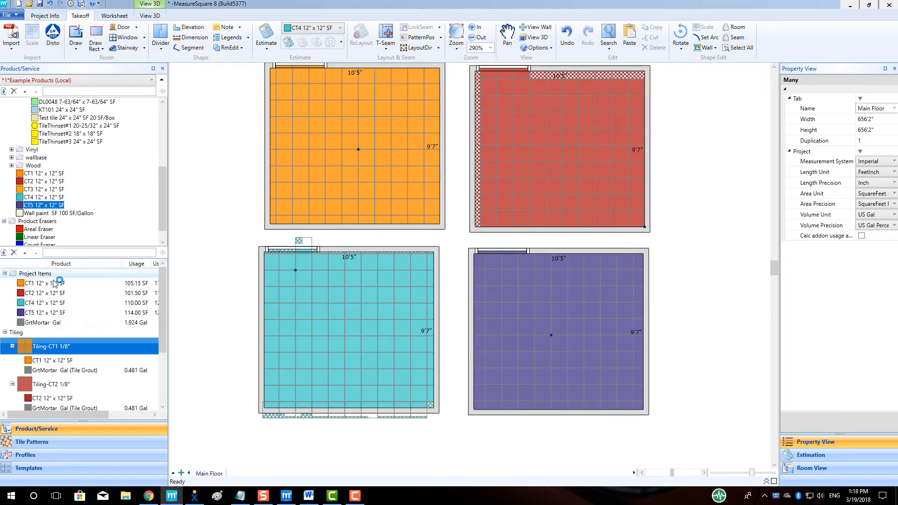
- Examine the product details of project tiles CT1, CT2, CT4 and CT5 to compare their calculation methods
right_click(52, 282)
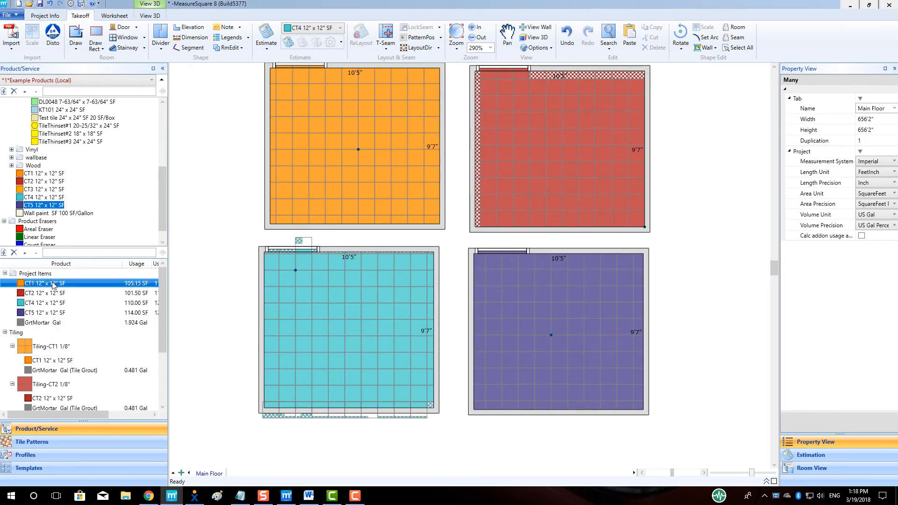
left_click(95, 309)
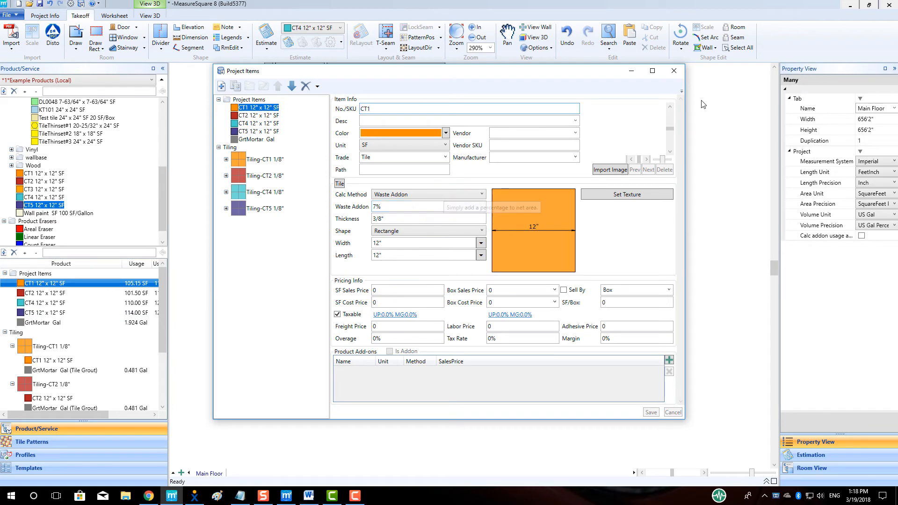
left_click(673, 71)
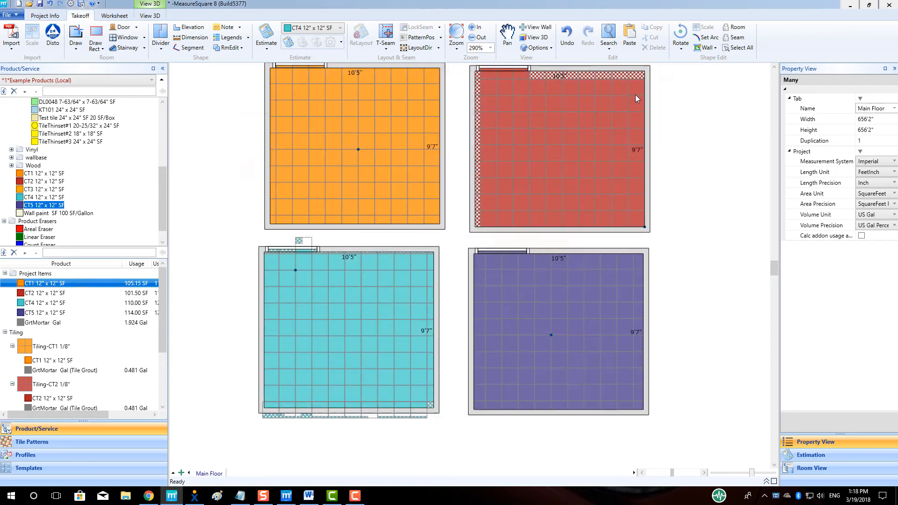
right_click(40, 293)
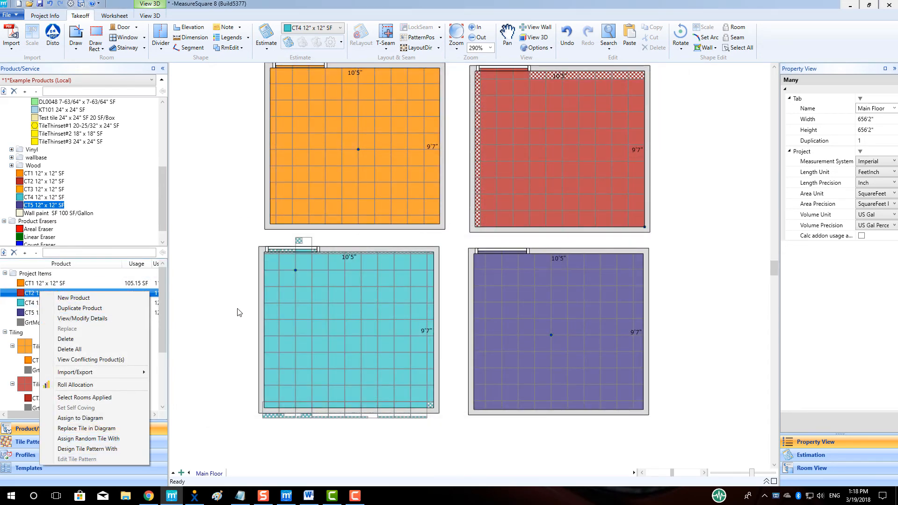
left_click(79, 318)
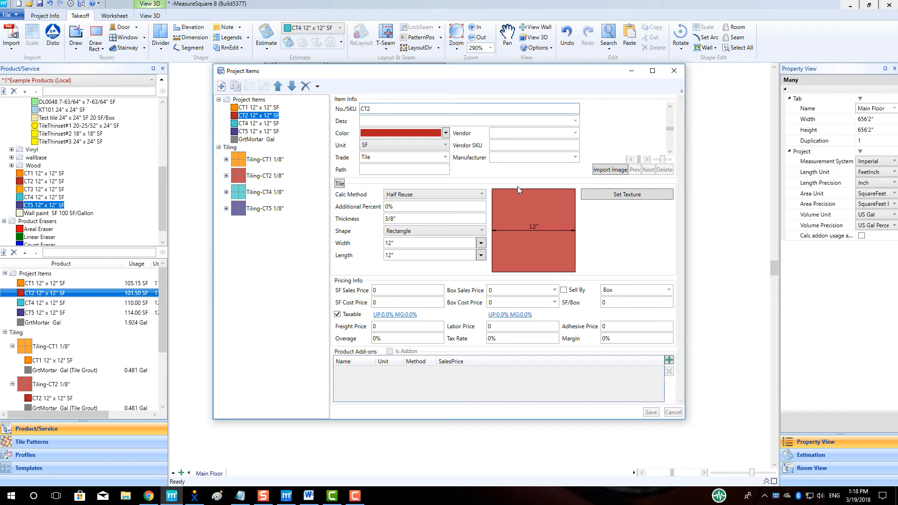
left_click(673, 71)
left_click(55, 303)
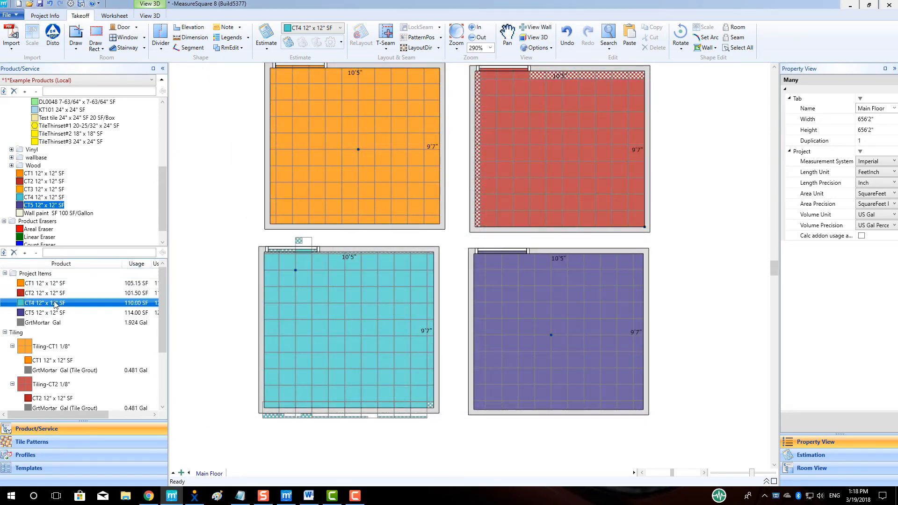
right_click(55, 303)
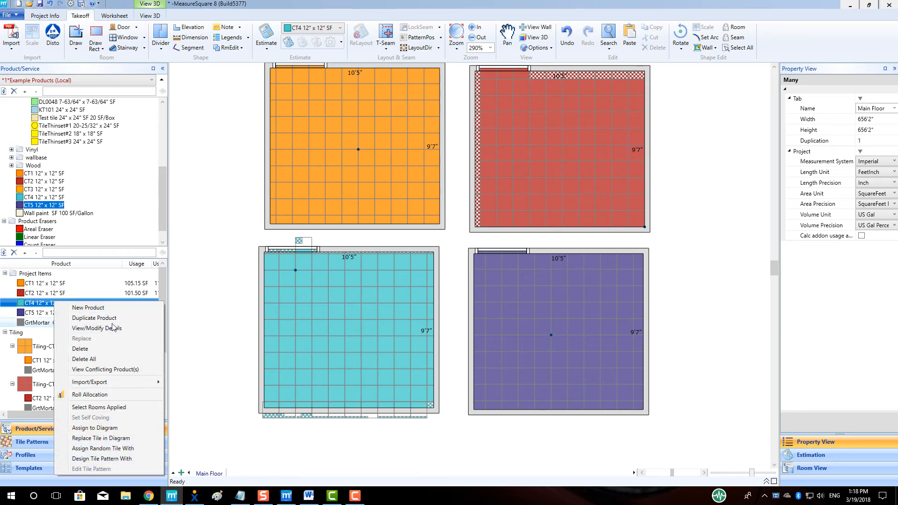
left_click(79, 327)
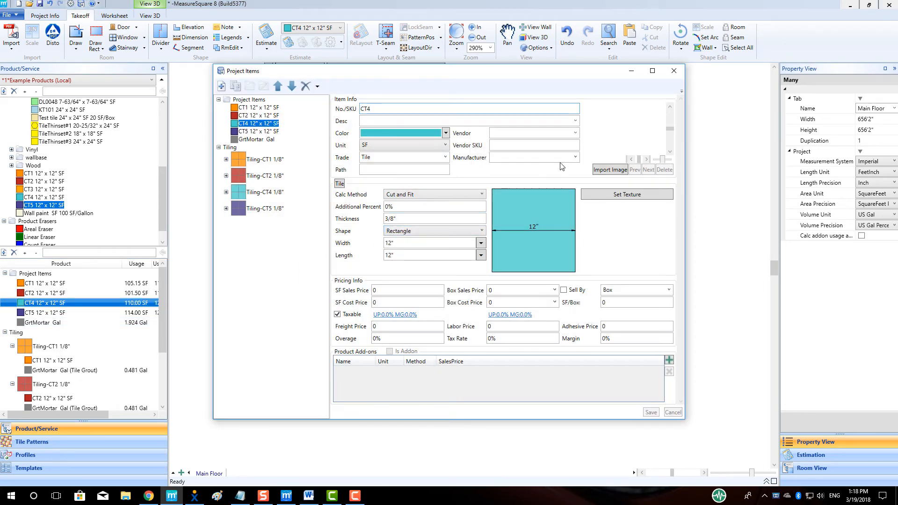
left_click(674, 73)
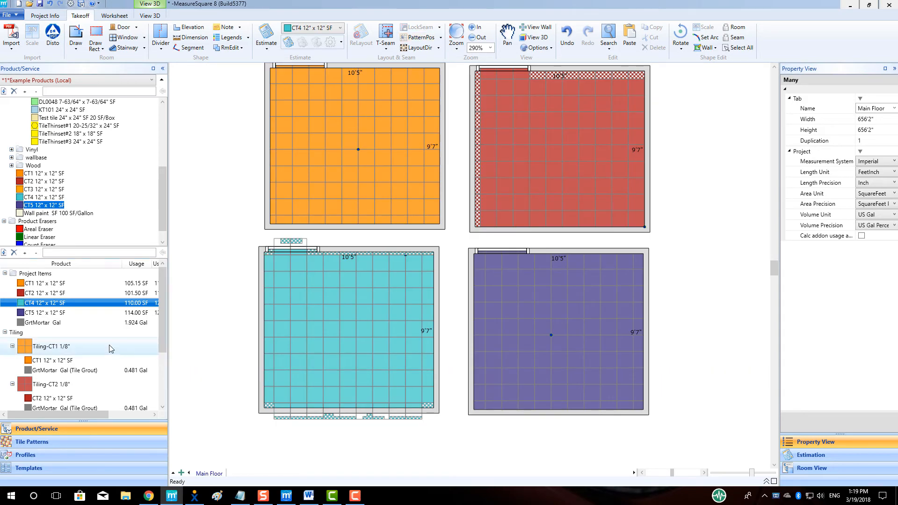
left_click(113, 313)
right_click(112, 313)
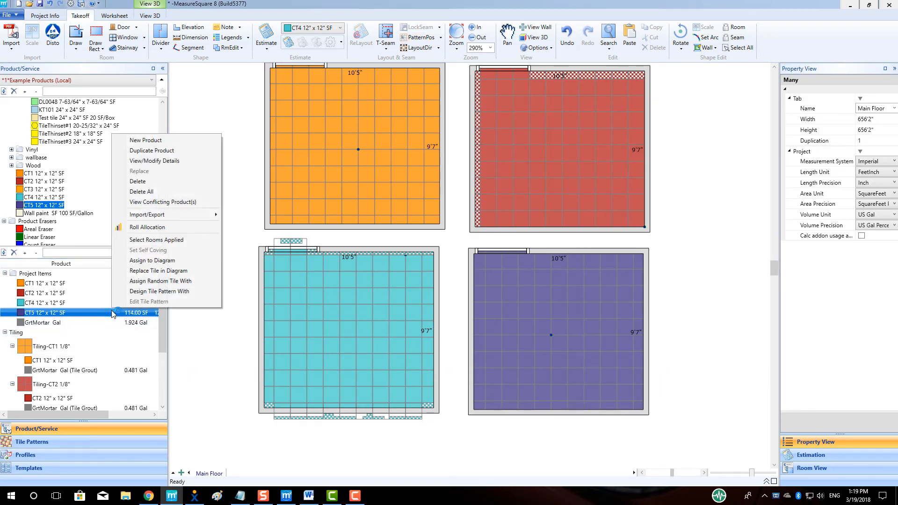
left_click(179, 161)
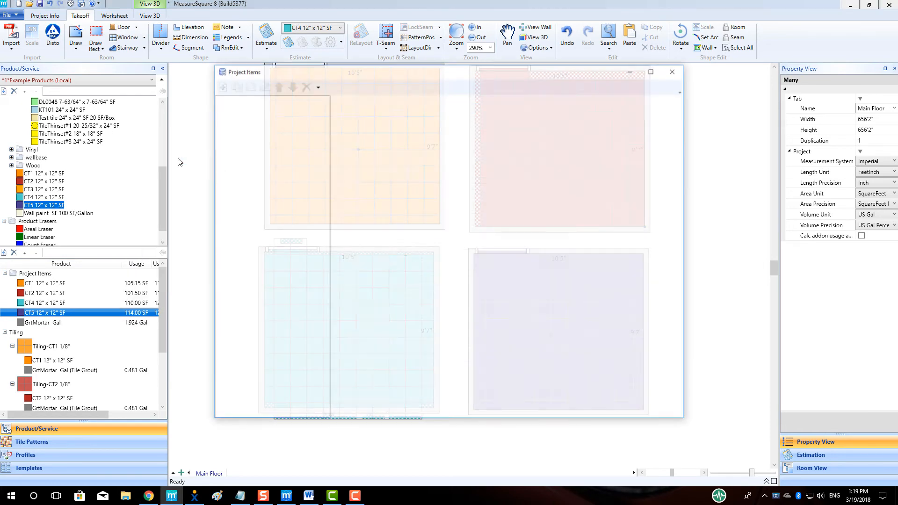
left_click(675, 71)
- Copy the red CT2 room and place the duplicate directly to its right
scroll(343, 259, "down", 2)
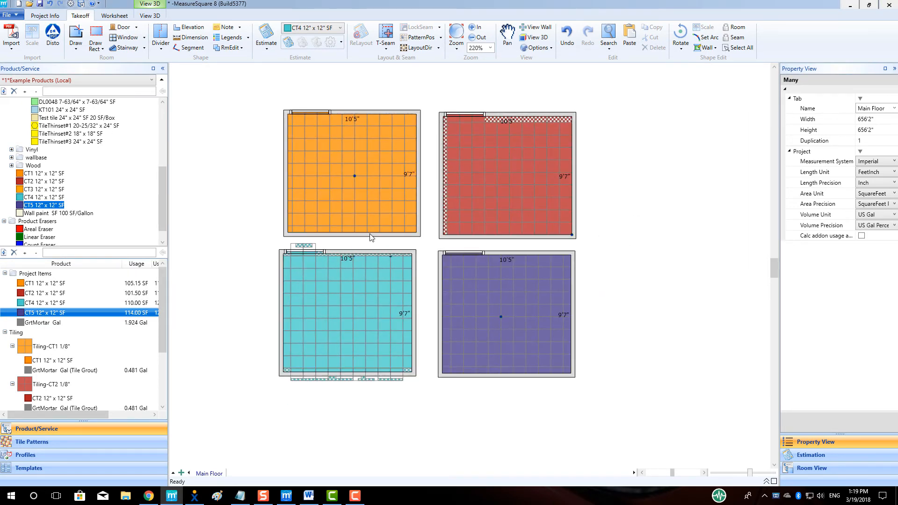
left_click(494, 190)
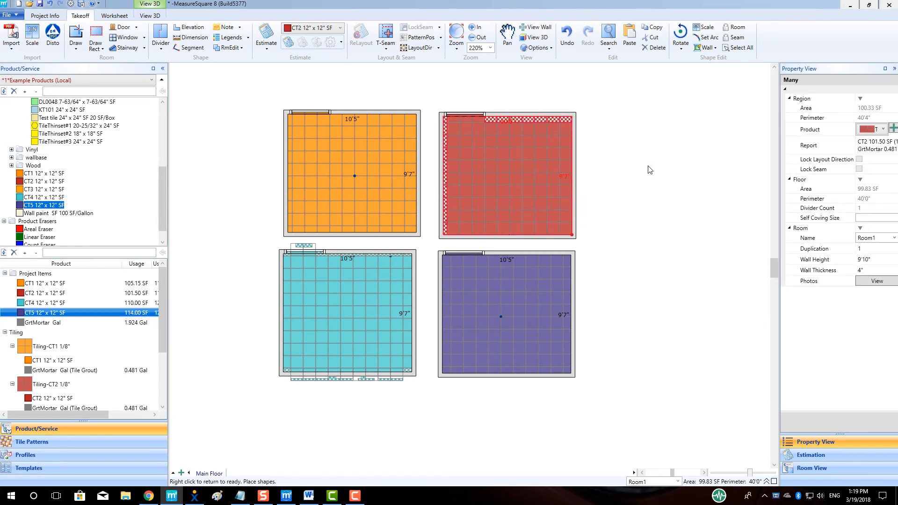
left_click(660, 175)
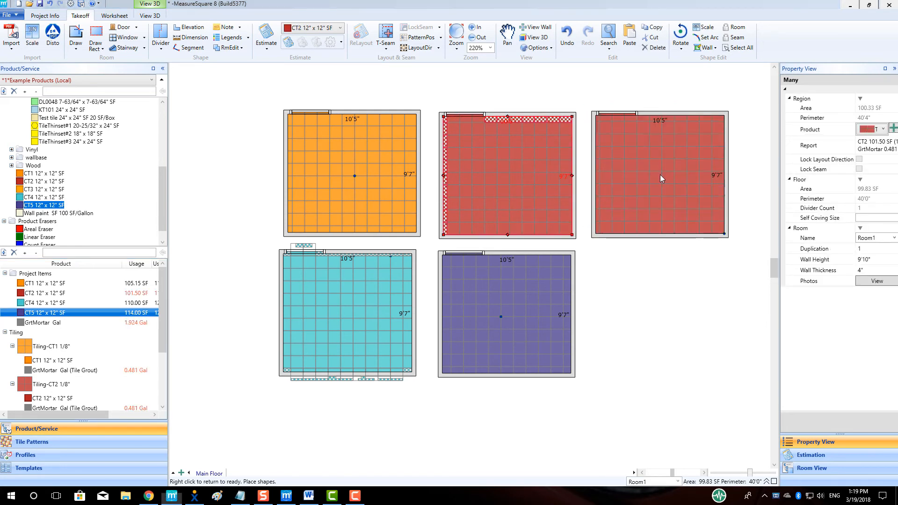
- Copy the turquoise CT4 room and place the duplicate directly to its left
scroll(289, 268, "down", 1)
middle_click_drag(298, 270, 318, 270)
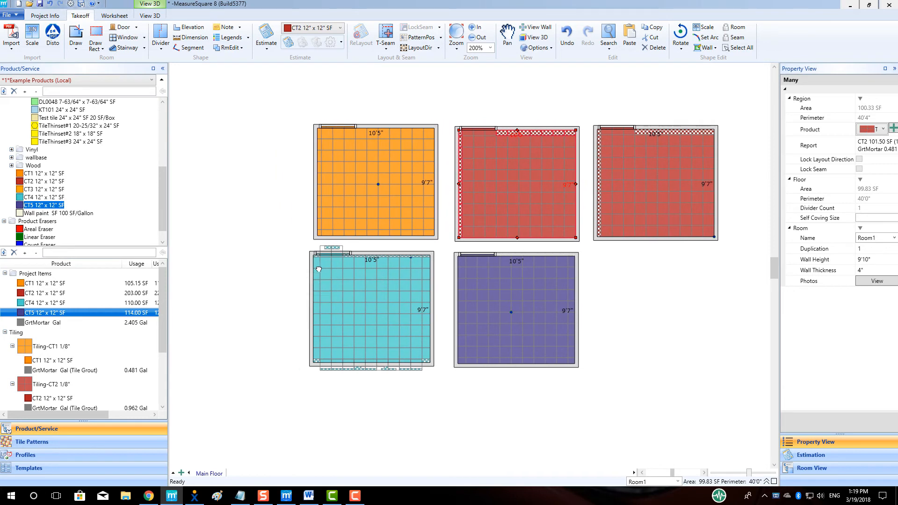
left_click(323, 298)
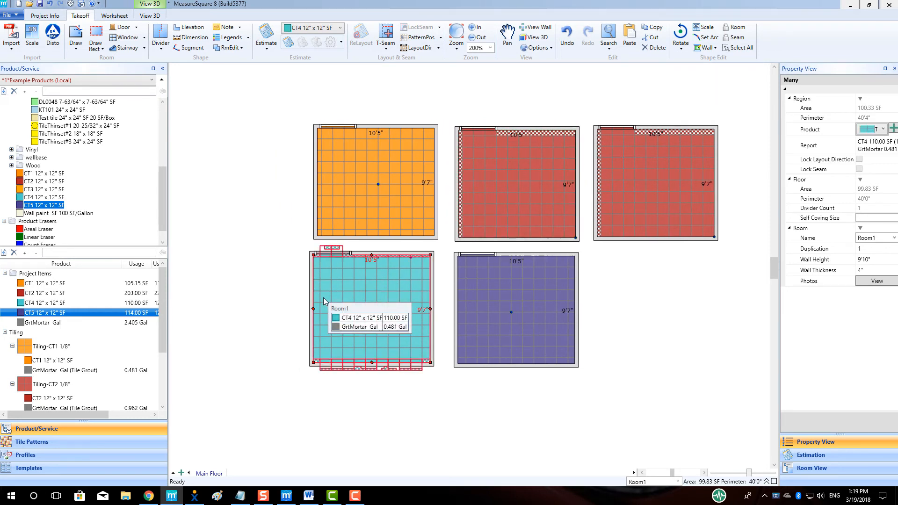
key("ctrl+v")
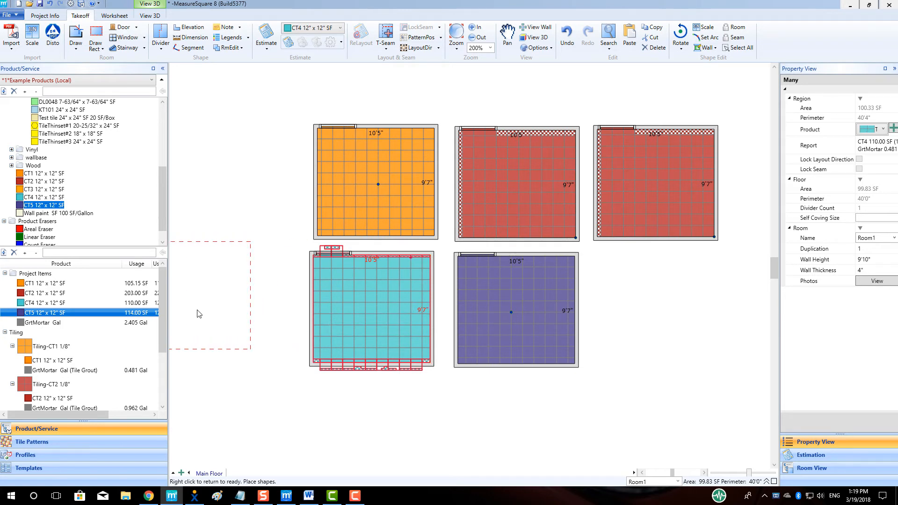
left_click(238, 310)
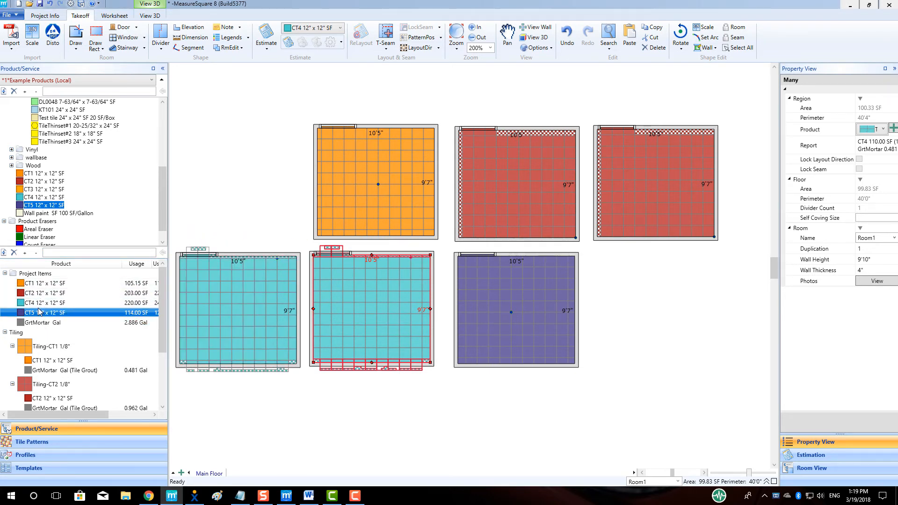
- Duplicate project tile CT2 in the project items
mouse_move(40, 318)
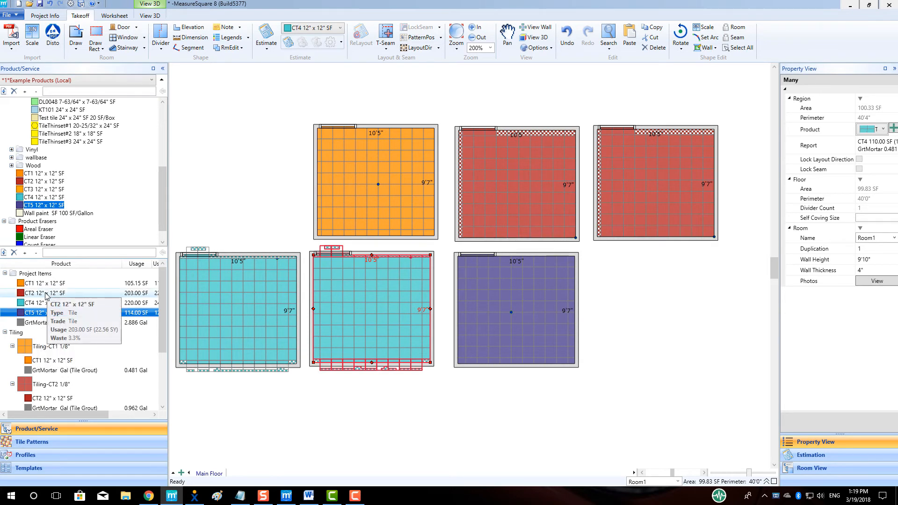
left_click(46, 293)
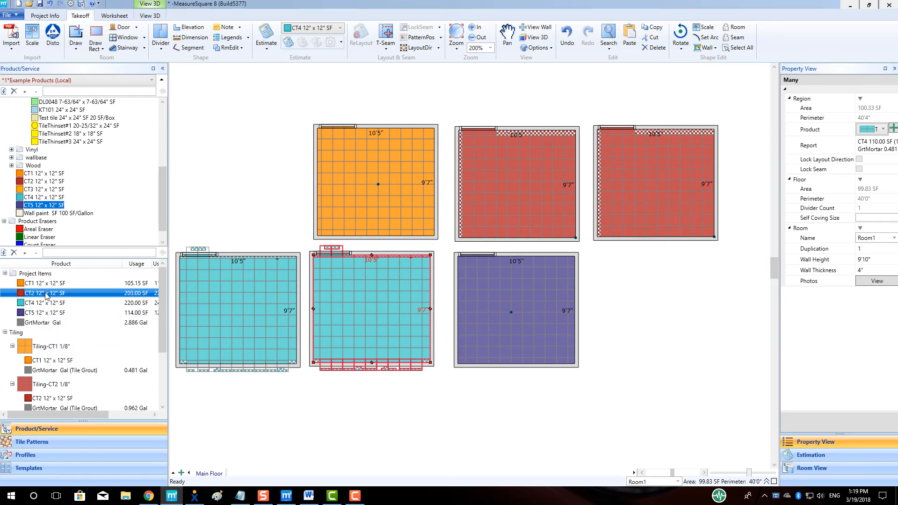
left_click(3, 252)
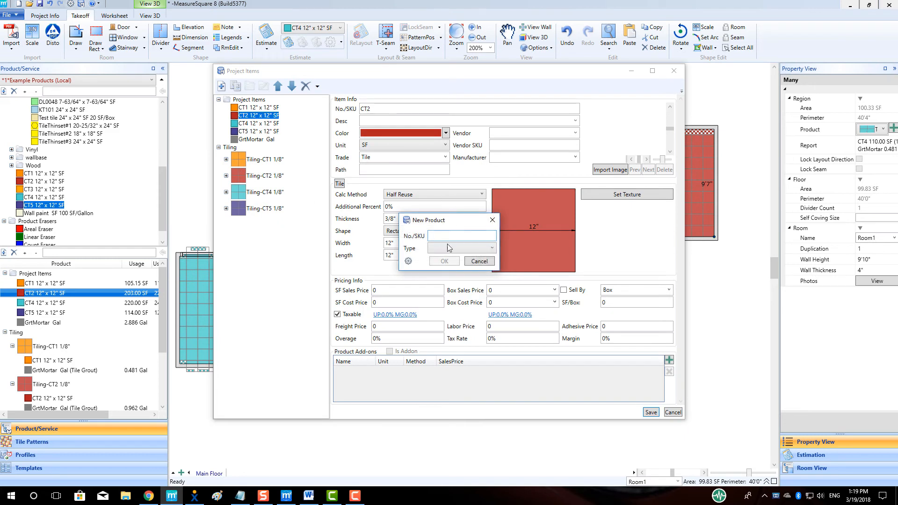
left_click(492, 220)
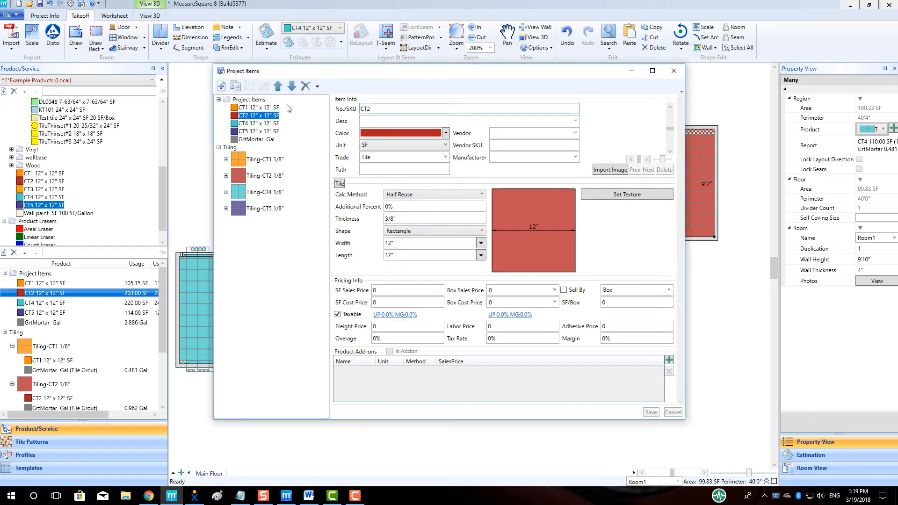
left_click(237, 86)
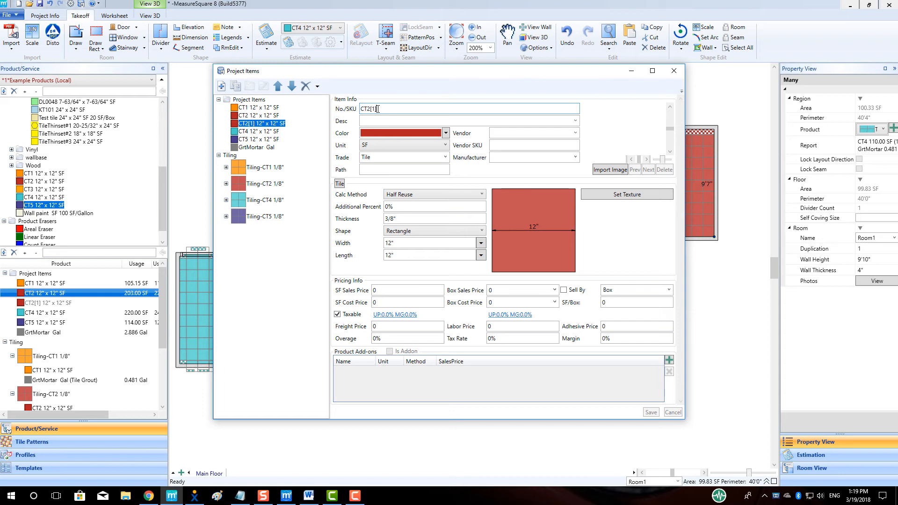
- Rename the duplicated CT2 tile as "CT2 with percent", change its color to orange and save
key("BackSpace")
key("BackSpace")
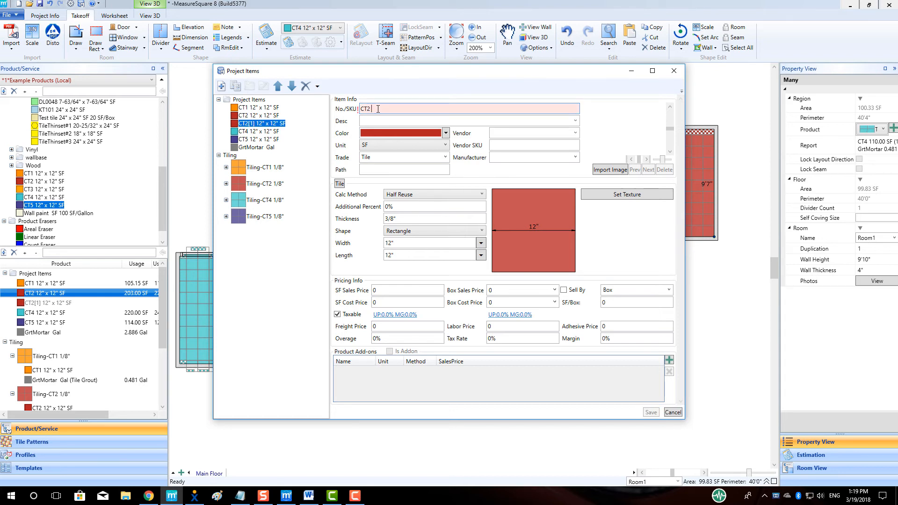
type("with p")
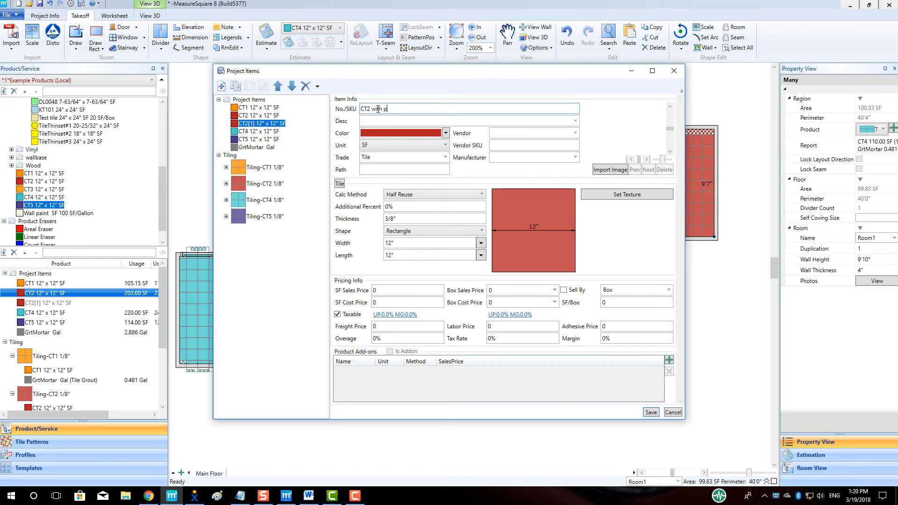
type("ercent")
left_click(446, 133)
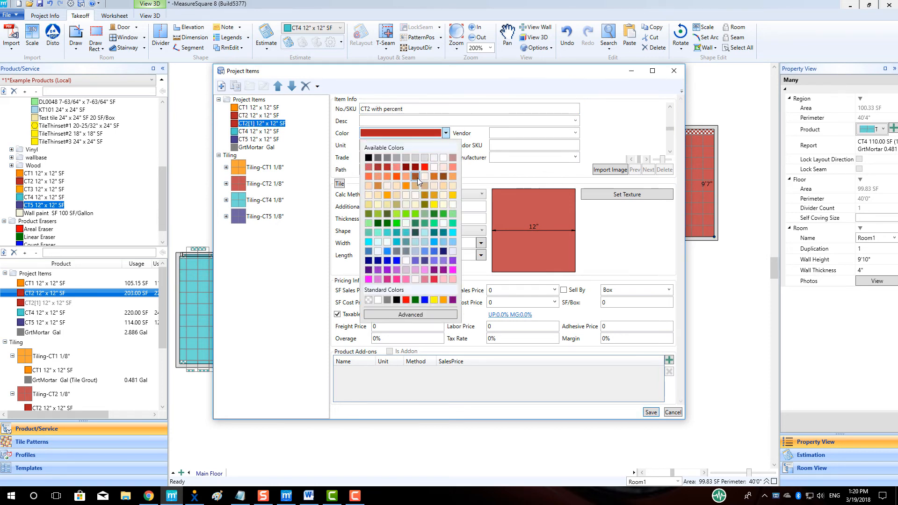
left_click(405, 185)
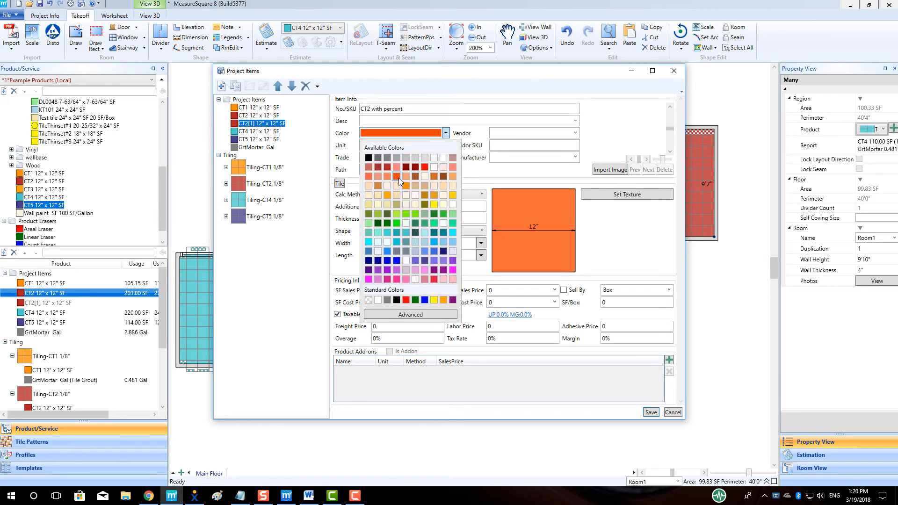
left_click(650, 412)
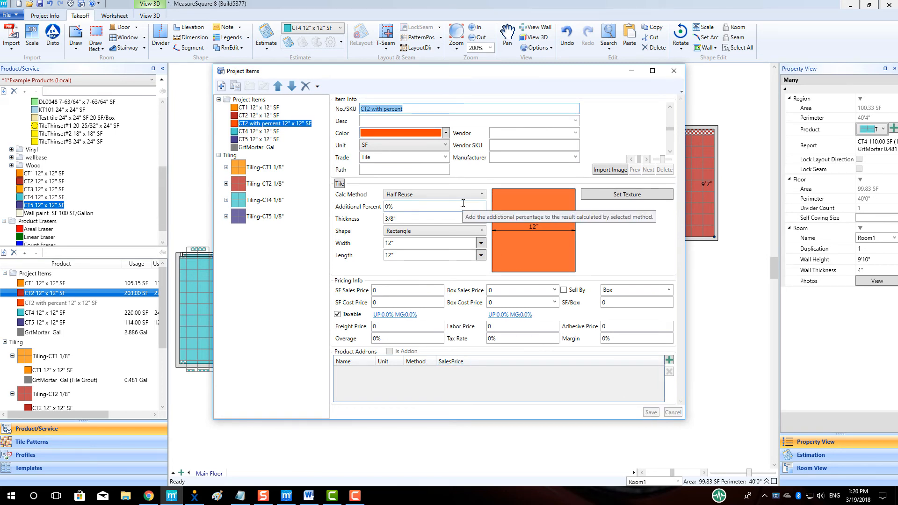
- Set the additional percent of the "CT2 with percent" tile to 5% and save
left_click(428, 207)
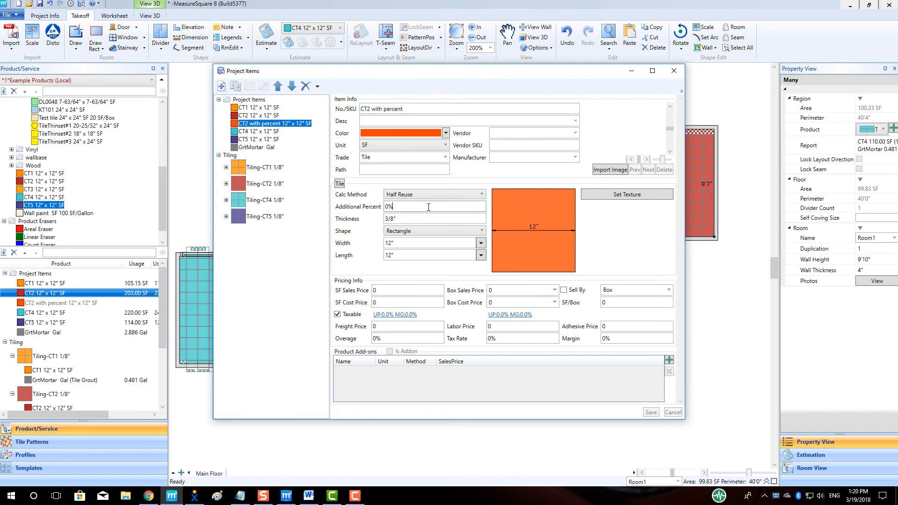
key("BackSpace")
key("BackSpace")
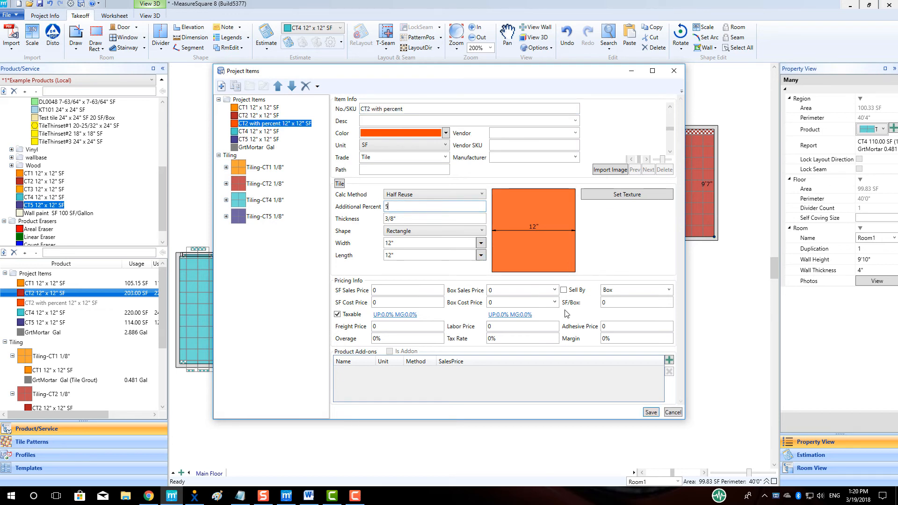
left_click(656, 412)
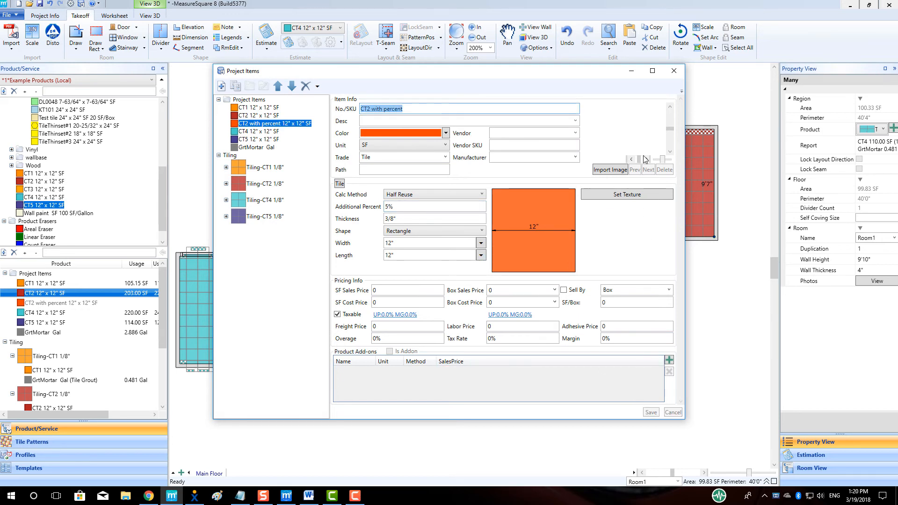
- Assign the "CT2 with percent" tile to the duplicated red CT2 room at the far end of the upper row
left_click(672, 71)
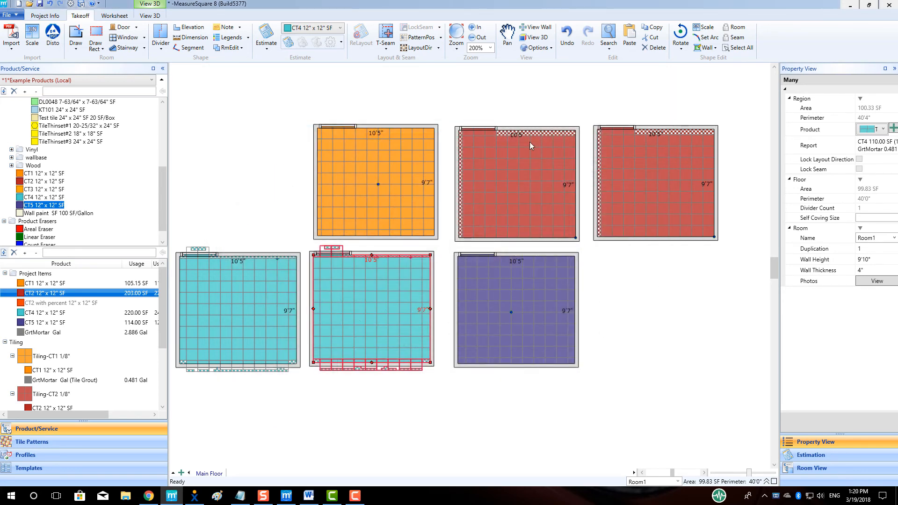
left_click(60, 302)
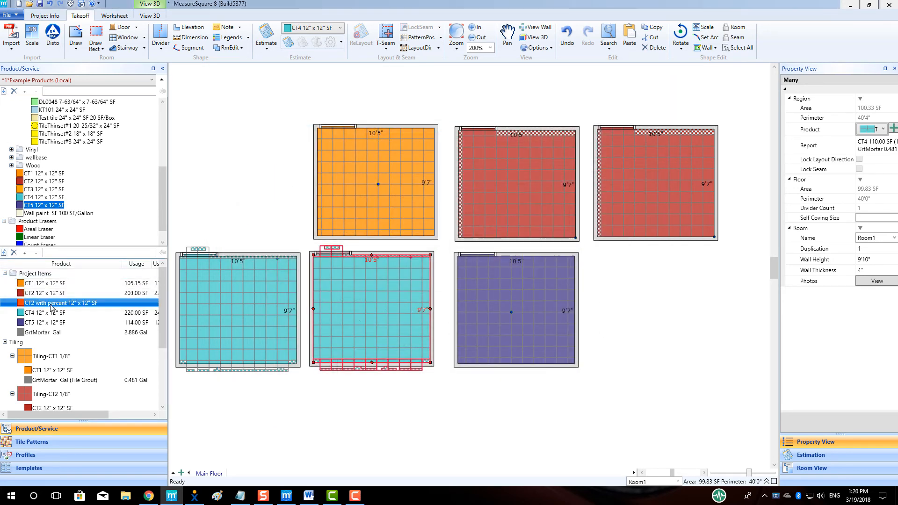
left_click(659, 205)
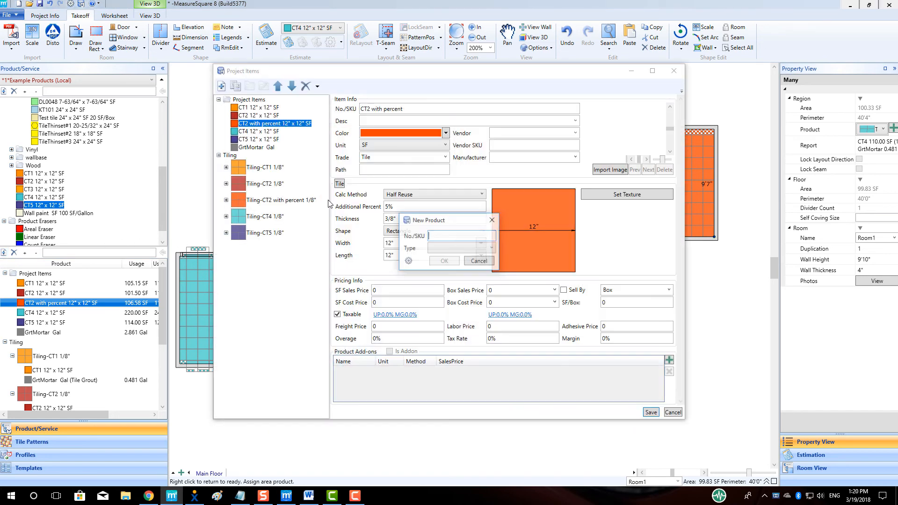
- Rename project tile CT4 as "CT4 with percent" and change its color to muted green
left_click(492, 220)
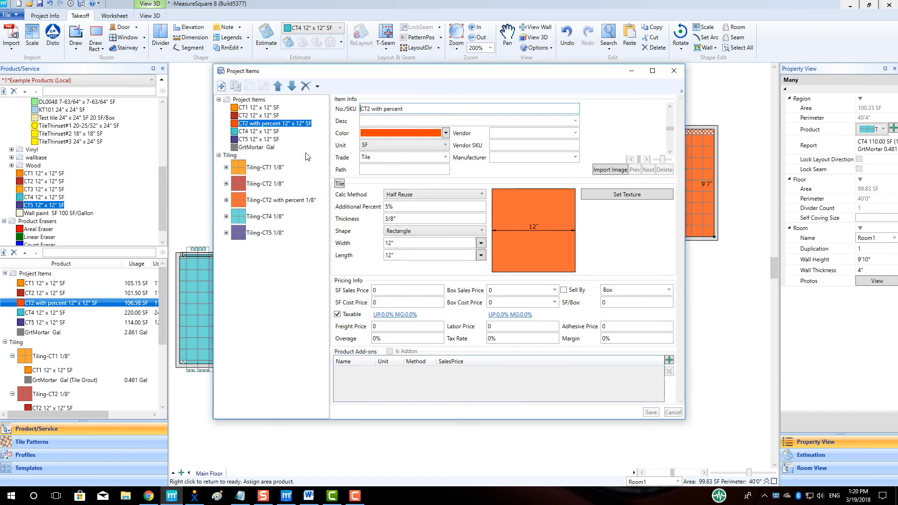
left_click(266, 131)
left_click(400, 112)
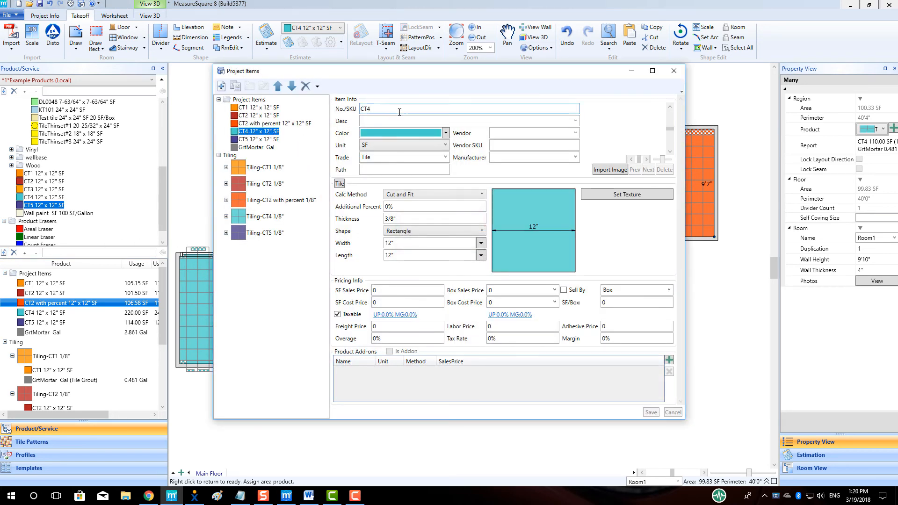
type("with percent")
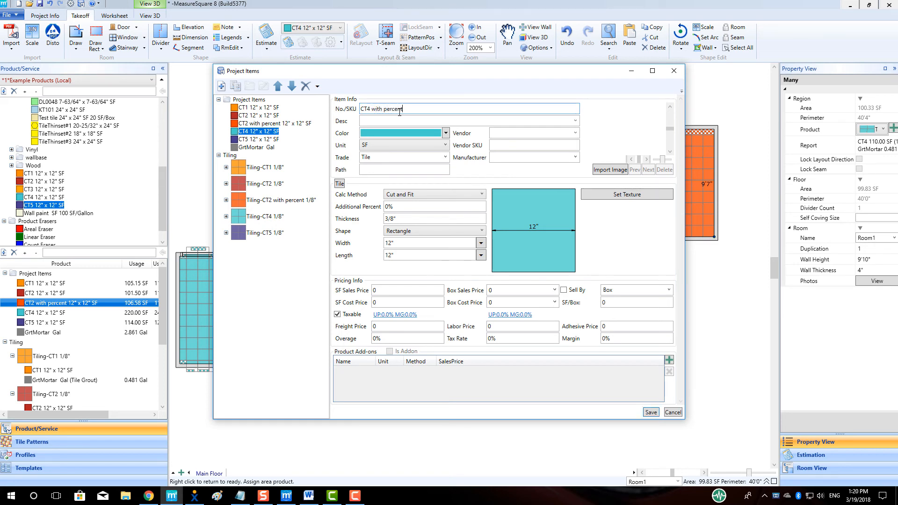
left_click(443, 134)
left_click(424, 214)
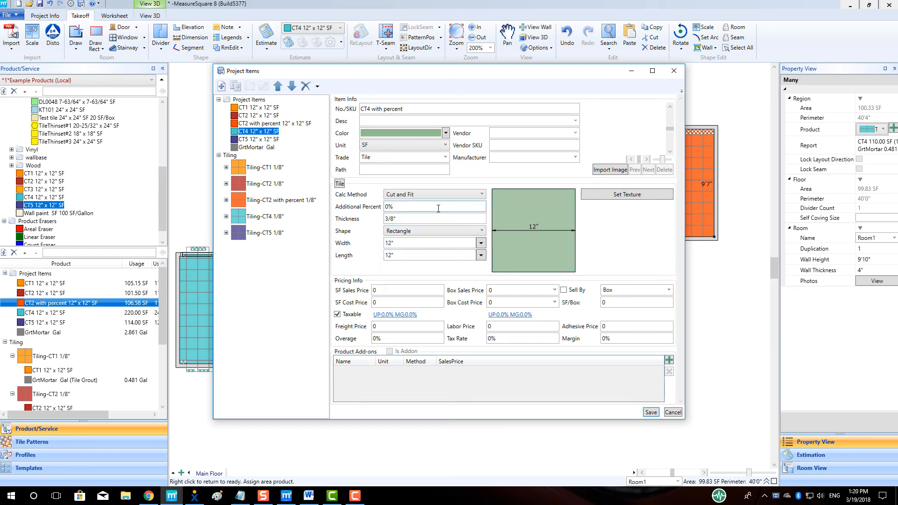
- Set the additional percent of the "CT4 with percent" tile to 5%, save and close the project items
left_click(439, 207)
type("5")
left_click(651, 413)
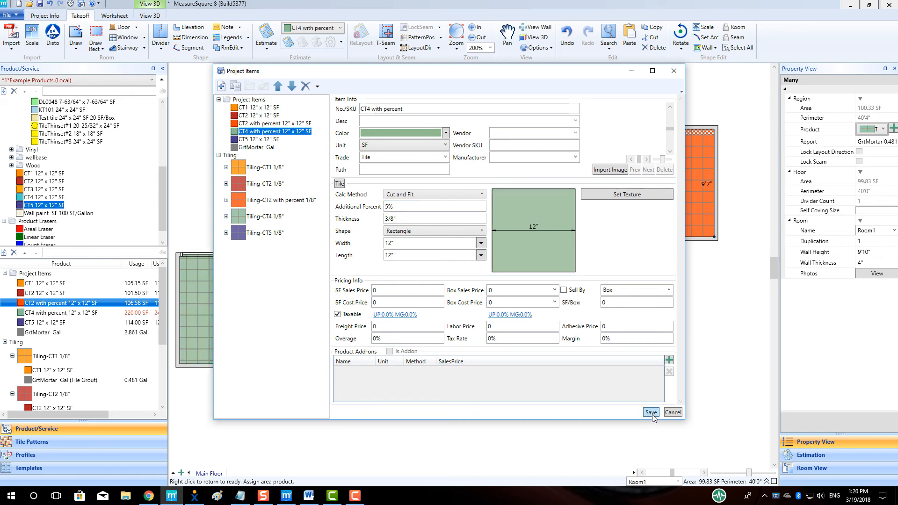
left_click(674, 71)
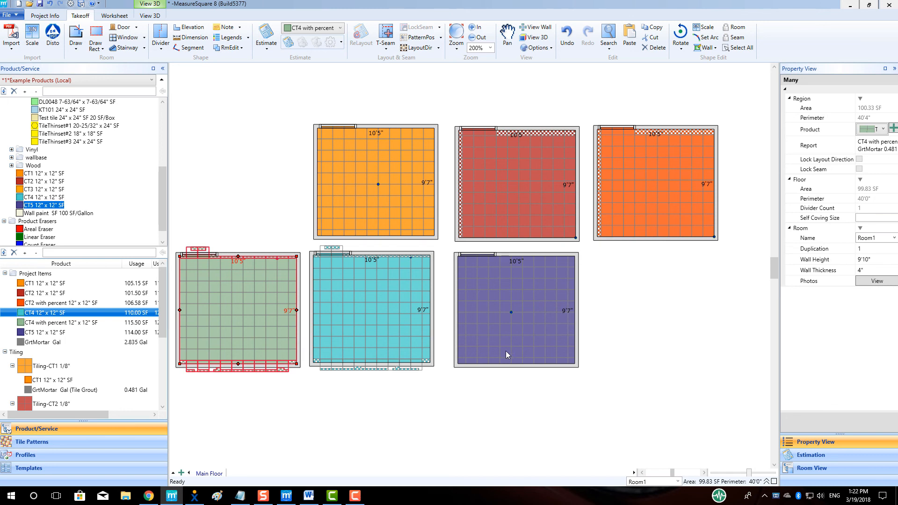
mouse_move(512, 333)
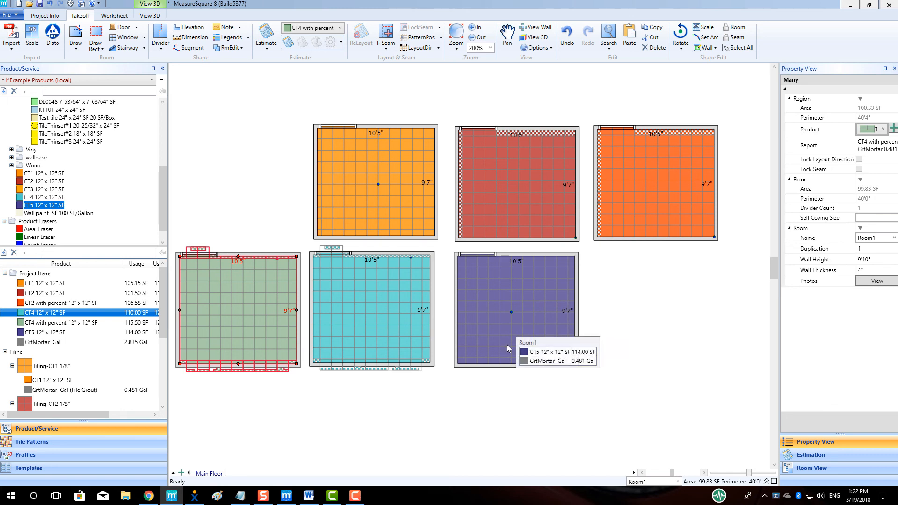